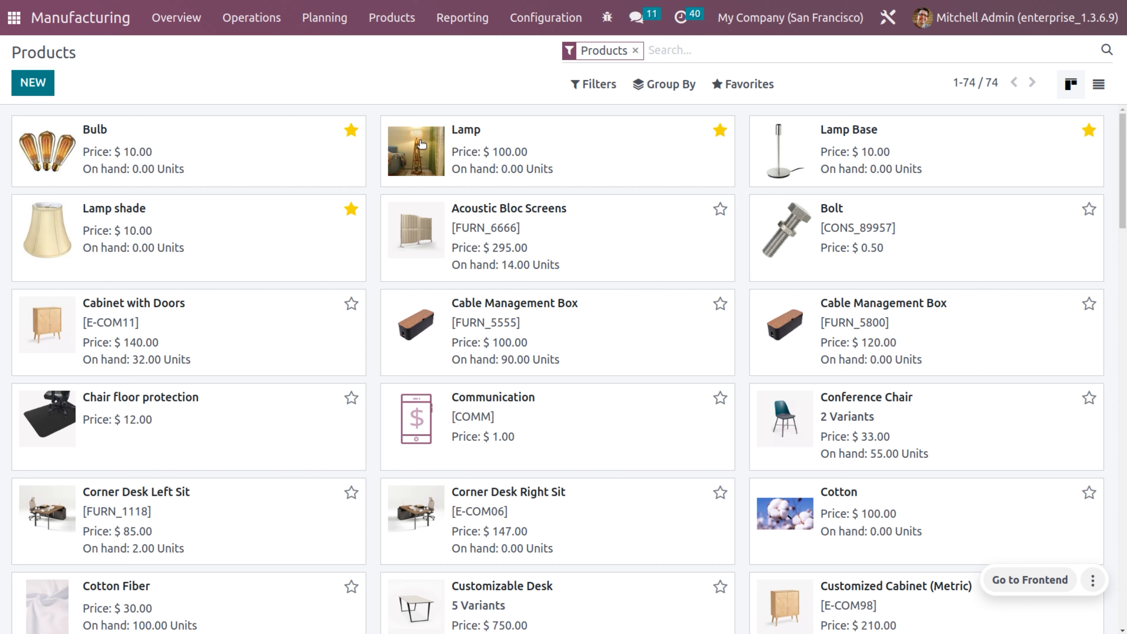
- Review the Lamp product's routes and lead times in its inventory settings, and open its bill of materials
click(562, 134)
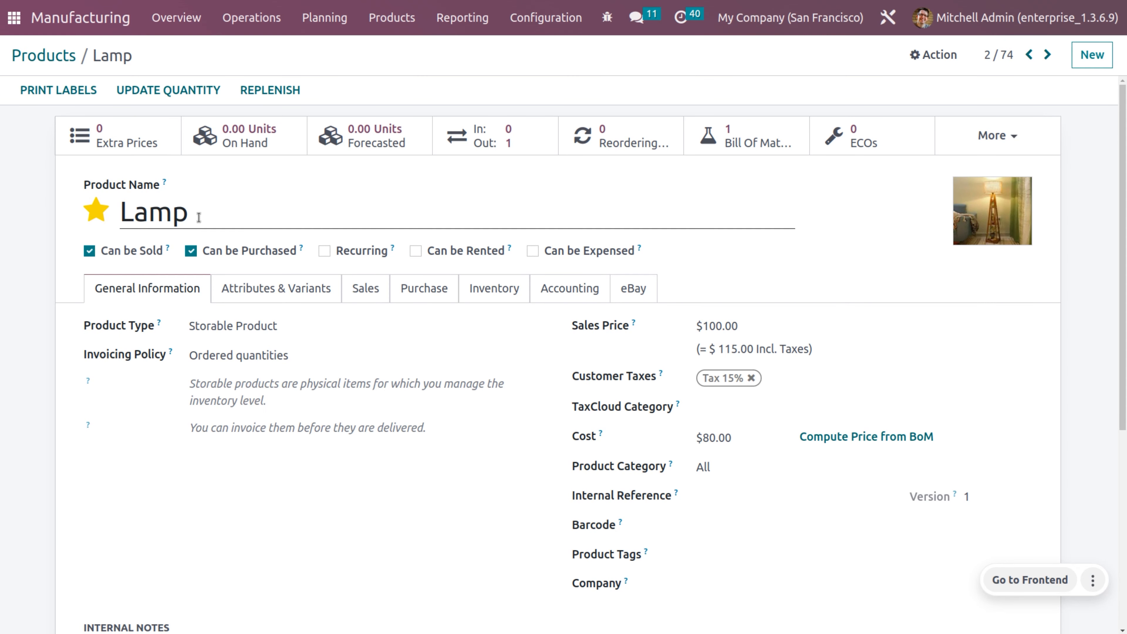
mouse_move(749, 136)
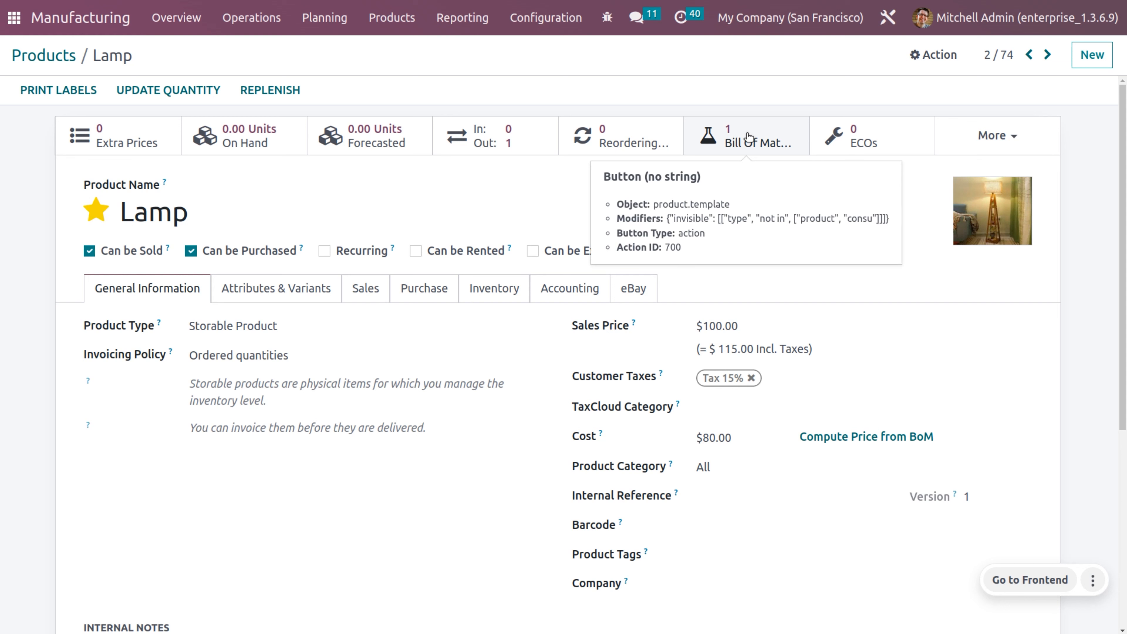
click(512, 292)
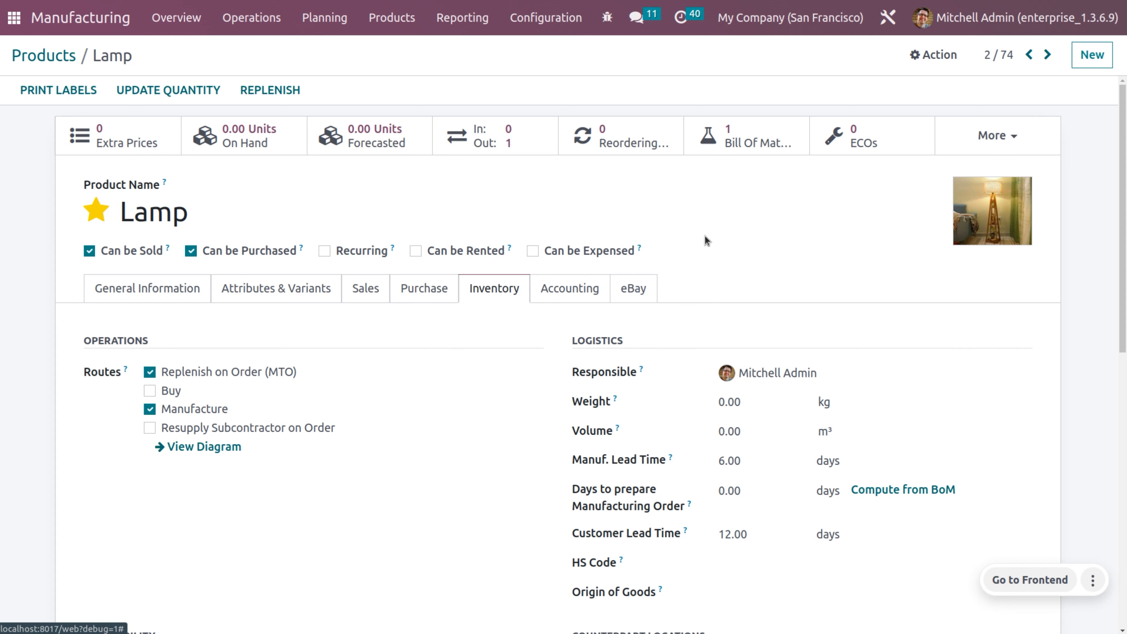
click(724, 145)
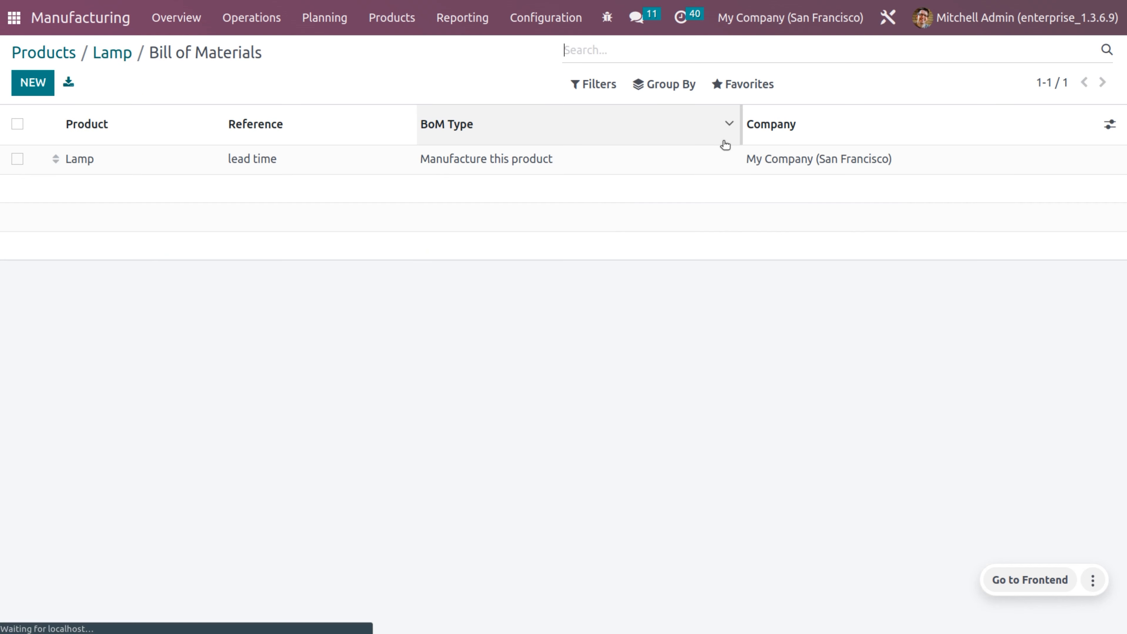
click(525, 173)
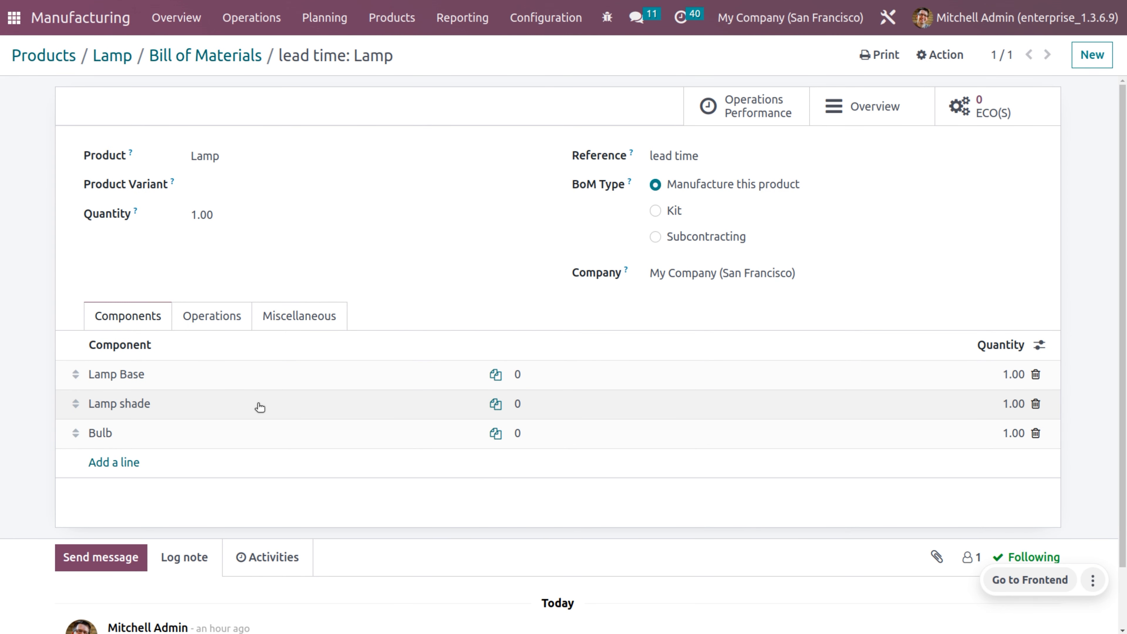
- Open the Lamp Base component from the bill of materials and examine its vendor delivery lead time and routes
click(277, 377)
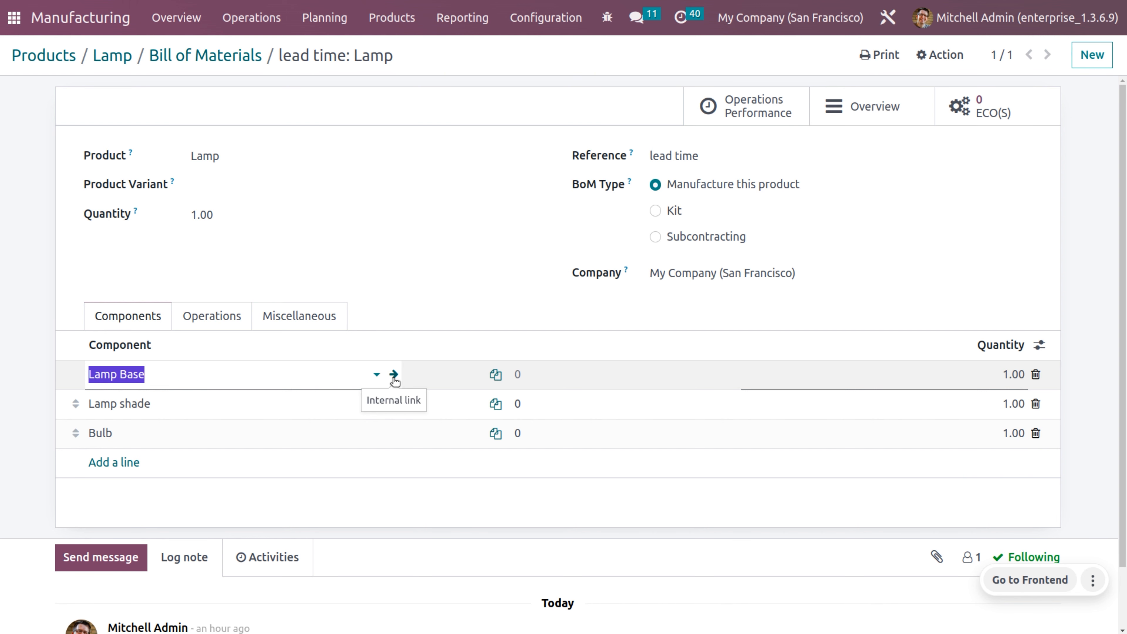
click(393, 375)
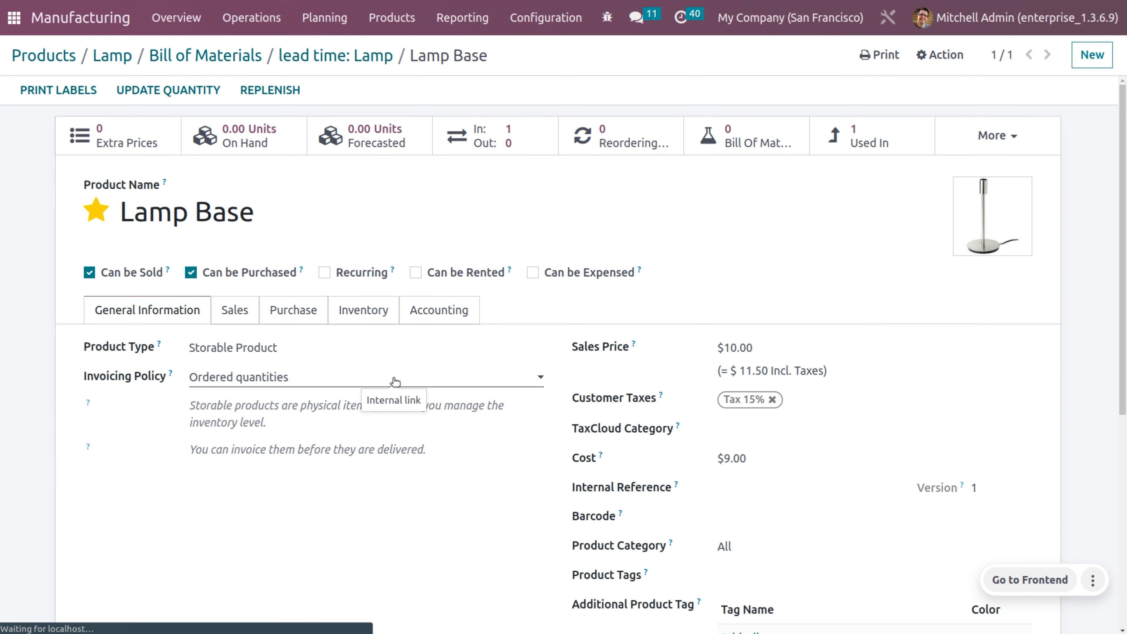
click(305, 321)
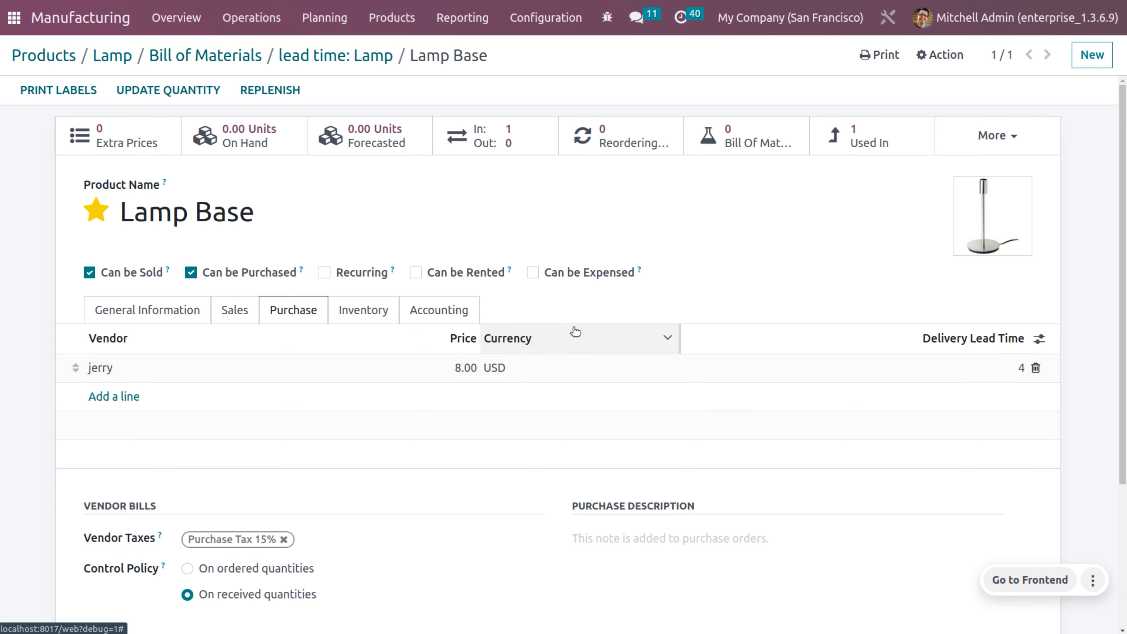
click(362, 314)
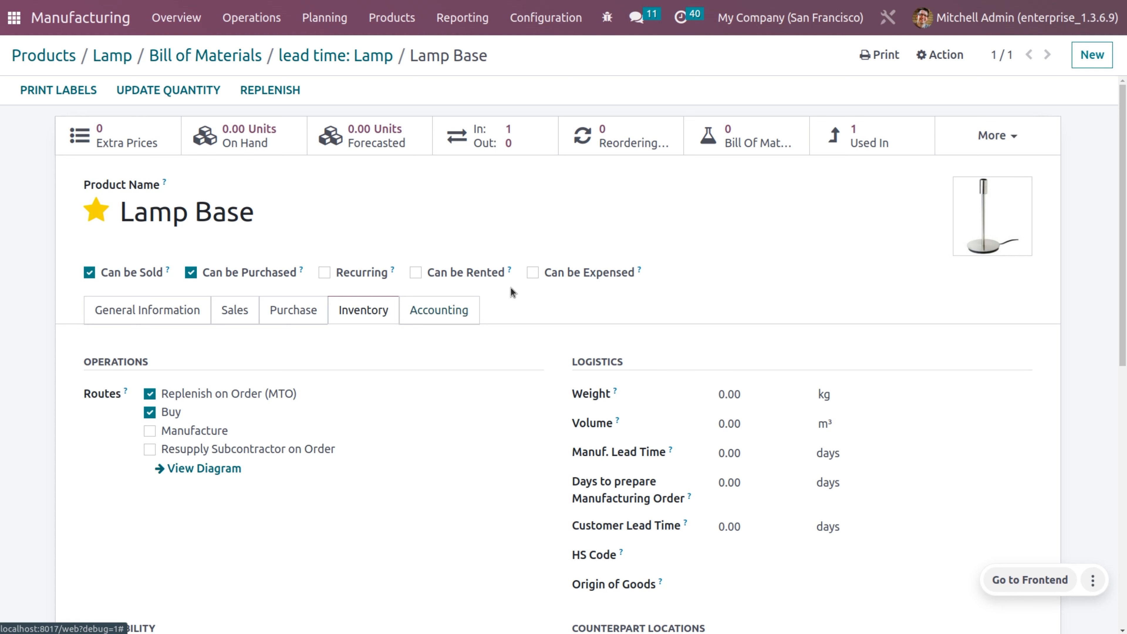
scroll(529, 282, down, 1)
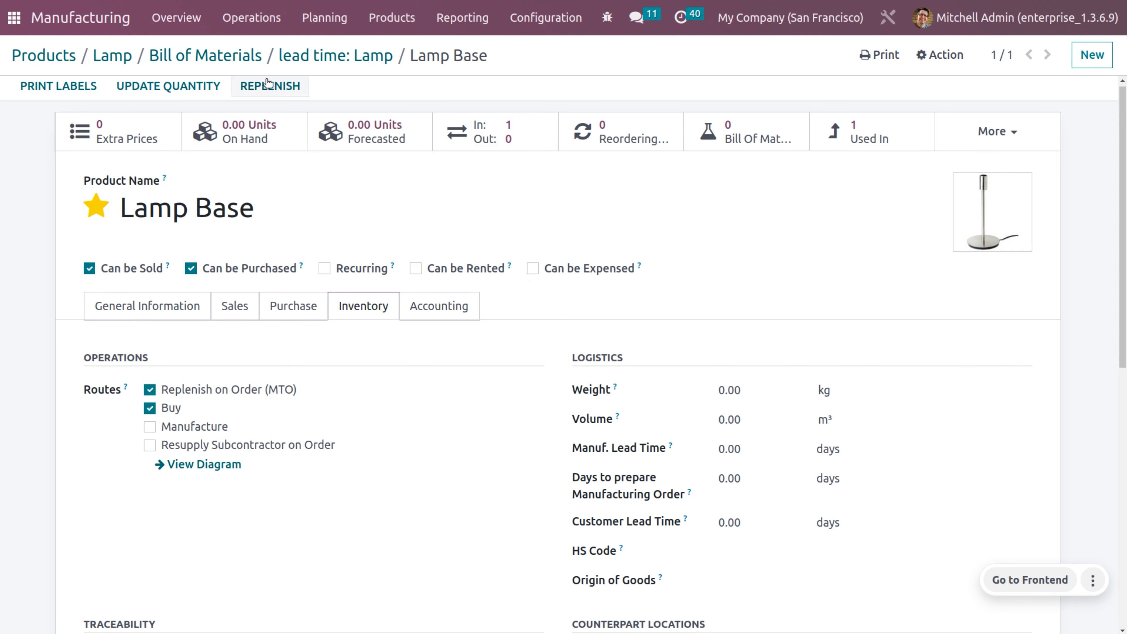
- Switch to the Sales app and start a new quotation
click(18, 25)
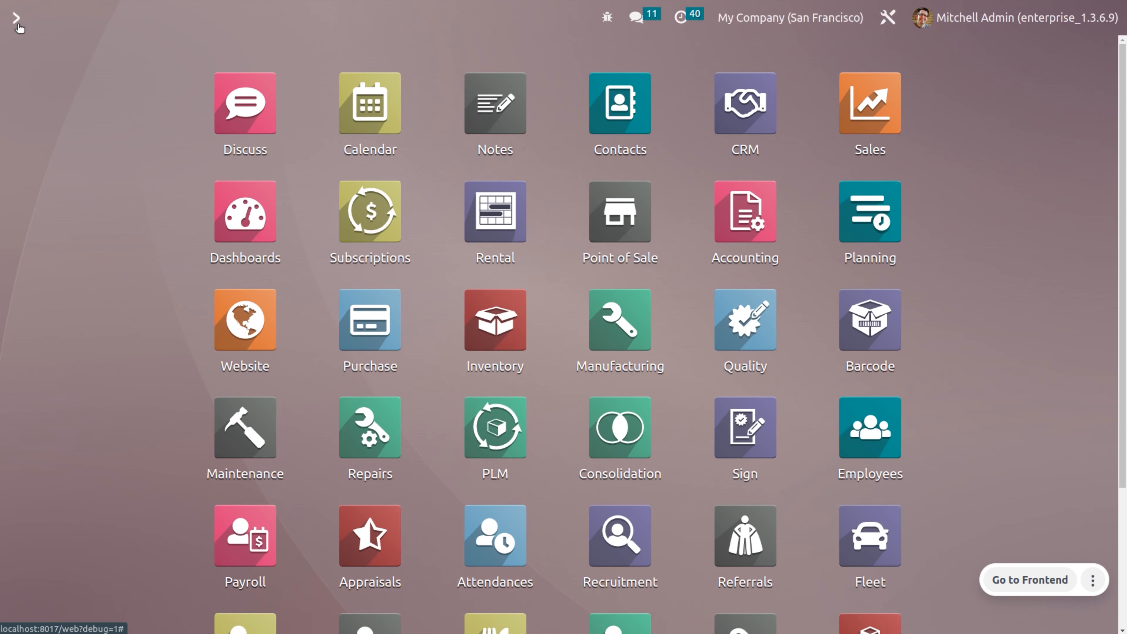
text(sa)
key(Escape)
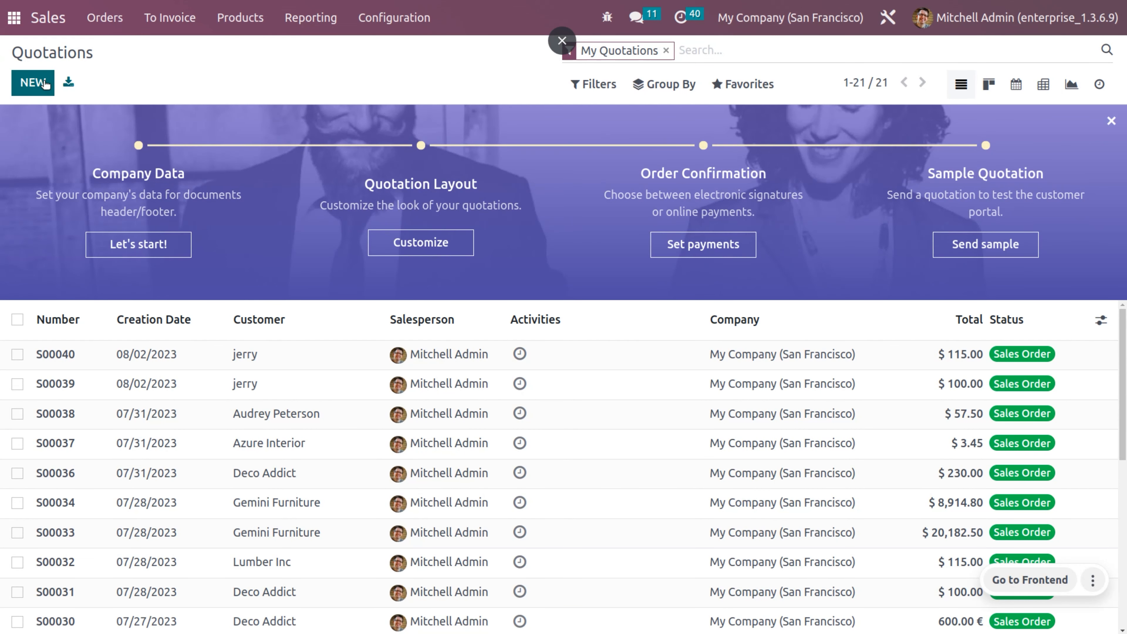
click(45, 83)
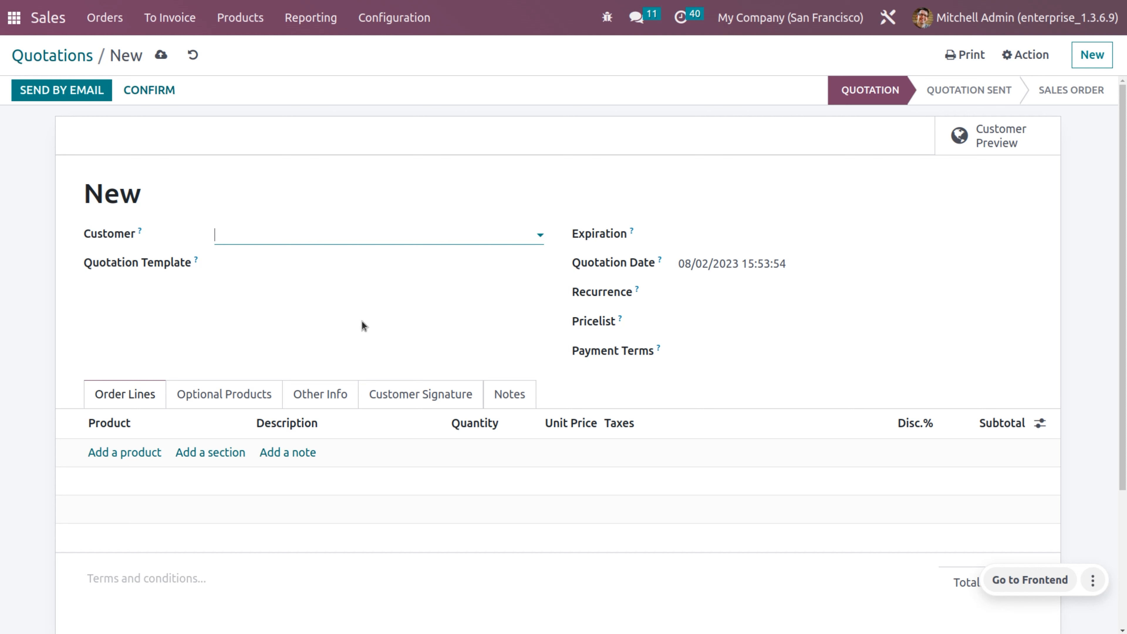
click(291, 234)
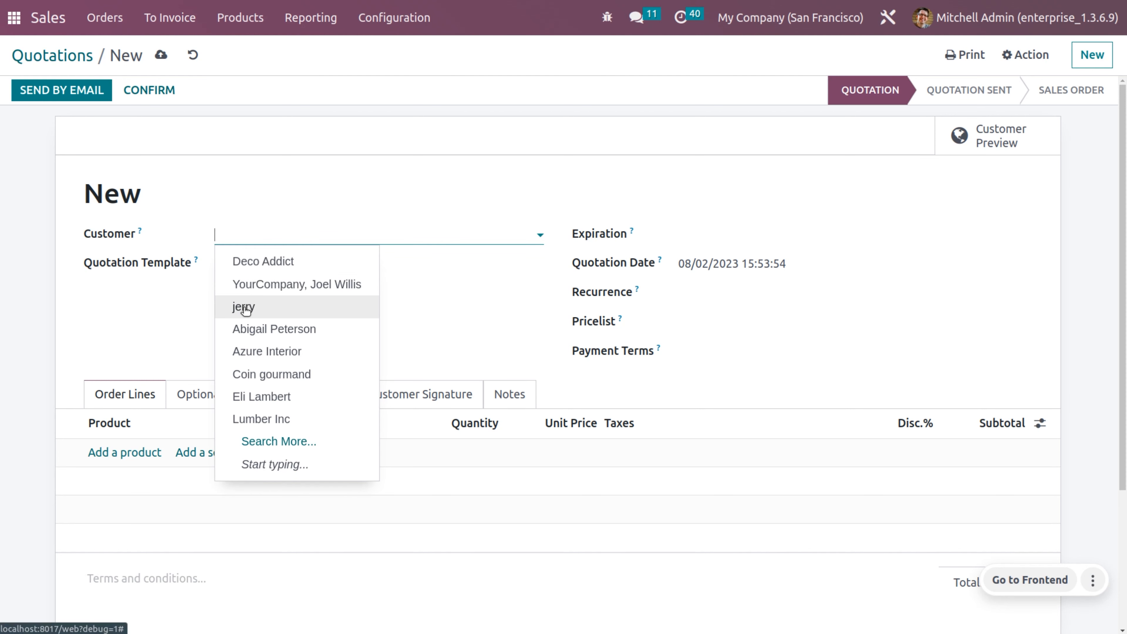
click(245, 307)
key(BackSpace)
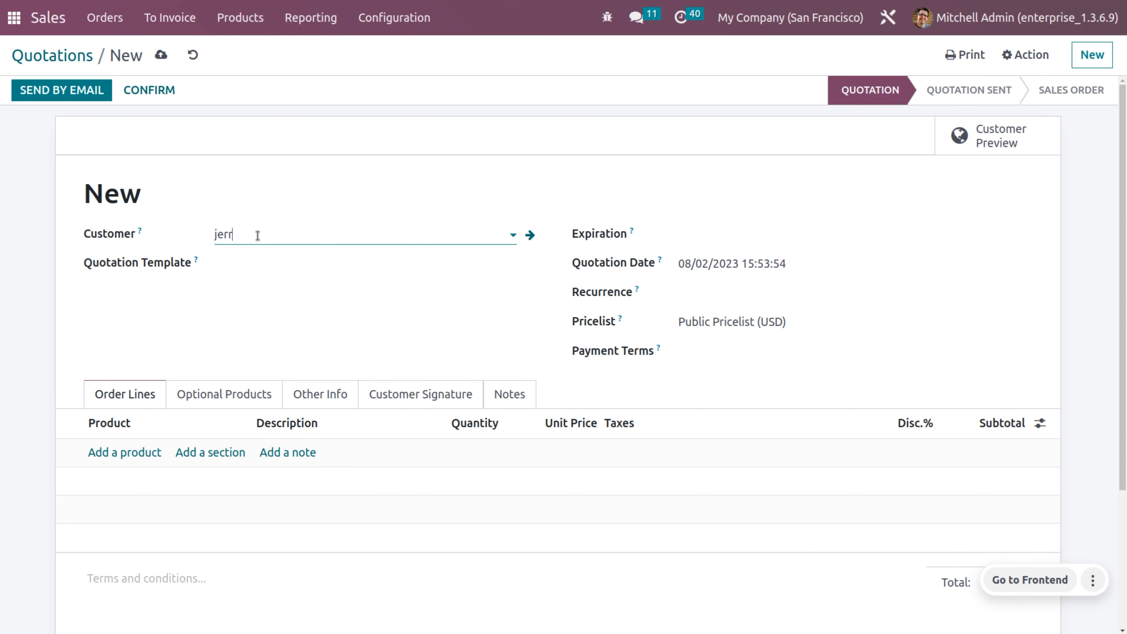
key(BackSpace)
key(BackSpace)
key(BackSpace)
key(BackSpace)
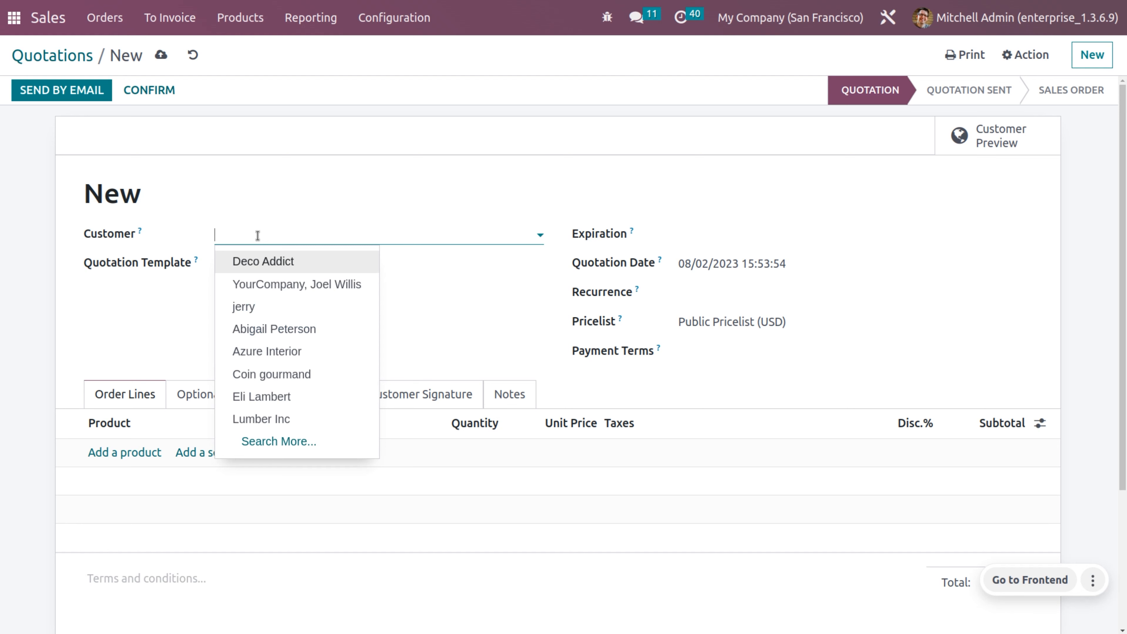
- Choose the YourCompany contact as customer, and save the quotation with Lamp as its order line
click(252, 286)
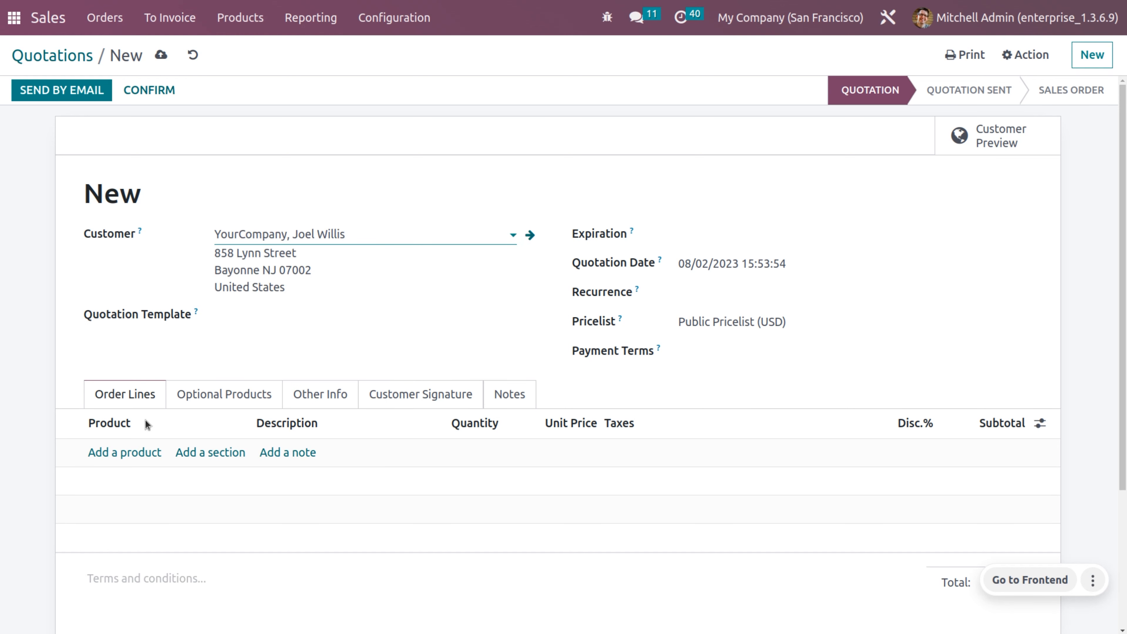
click(133, 451)
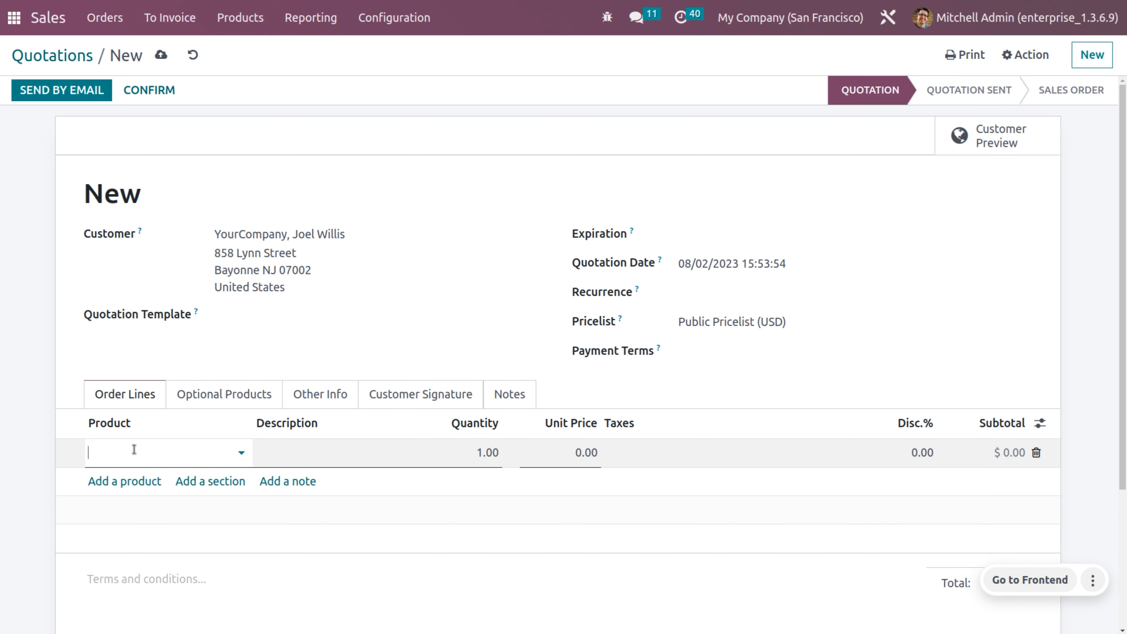
click(134, 450)
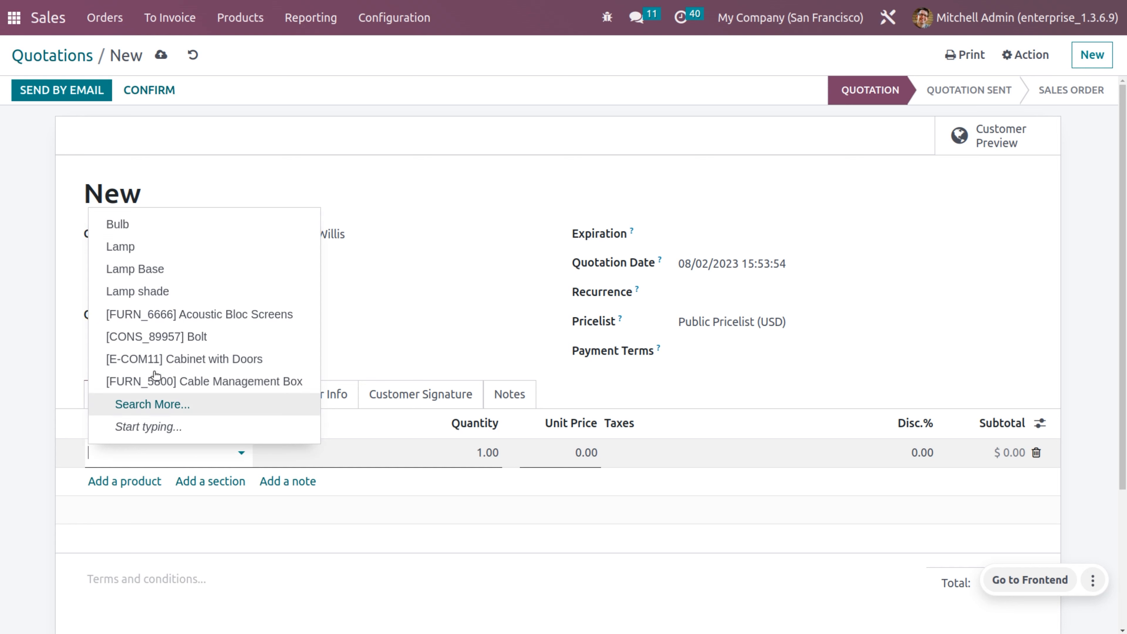
click(145, 258)
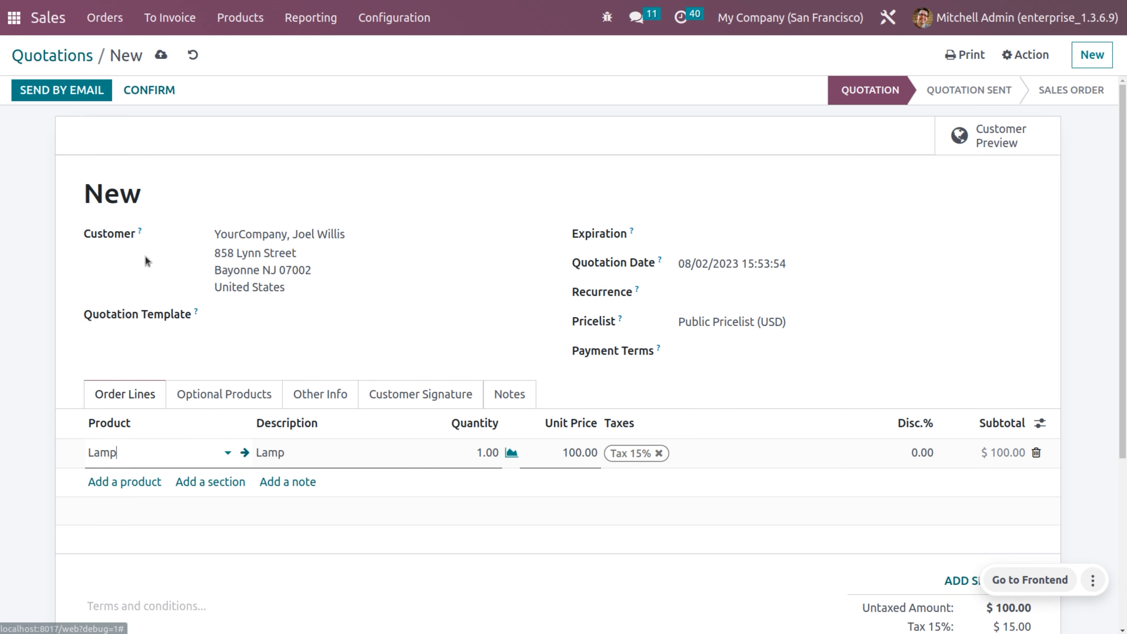
click(163, 54)
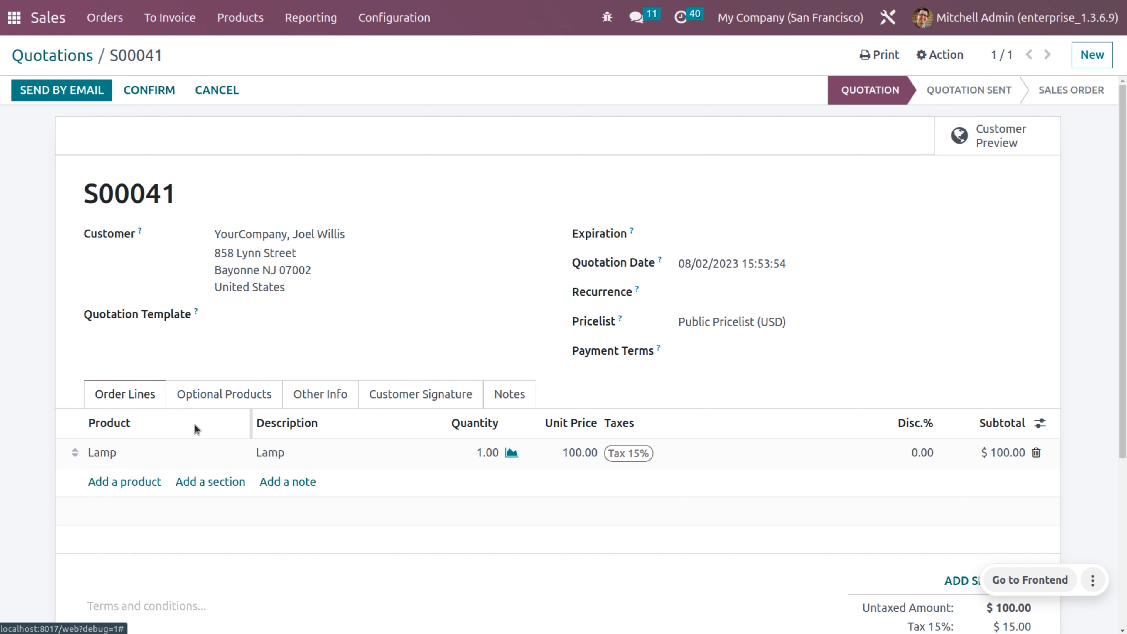
- Examine the expected delivery date in the quotation's other information
click(322, 394)
scroll(402, 526, down, 6)
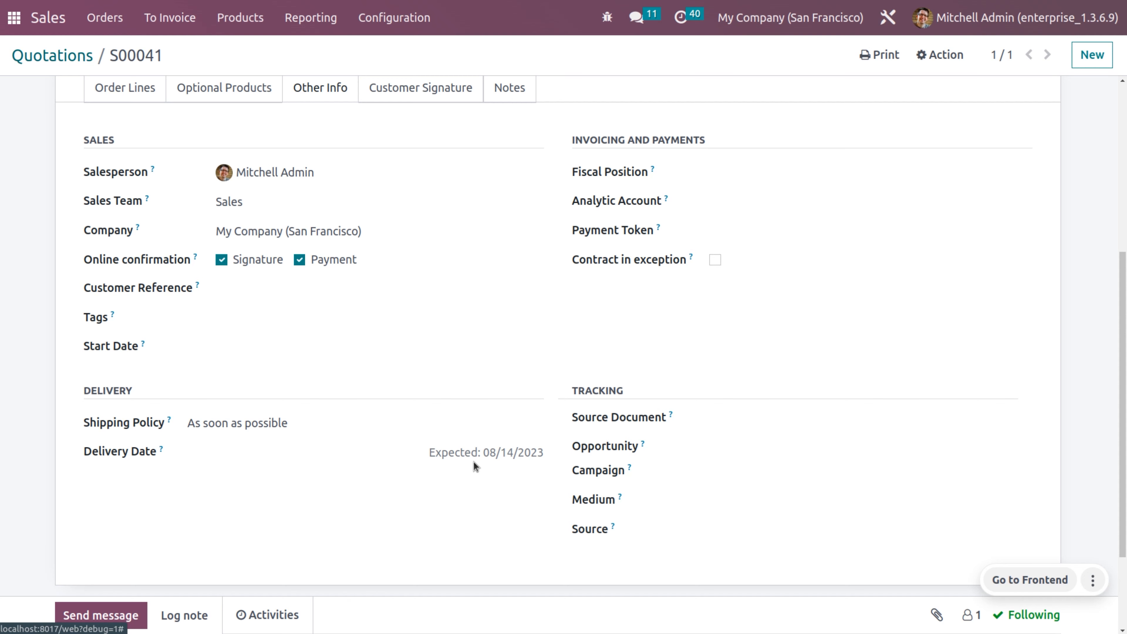
scroll(475, 466, up, 5)
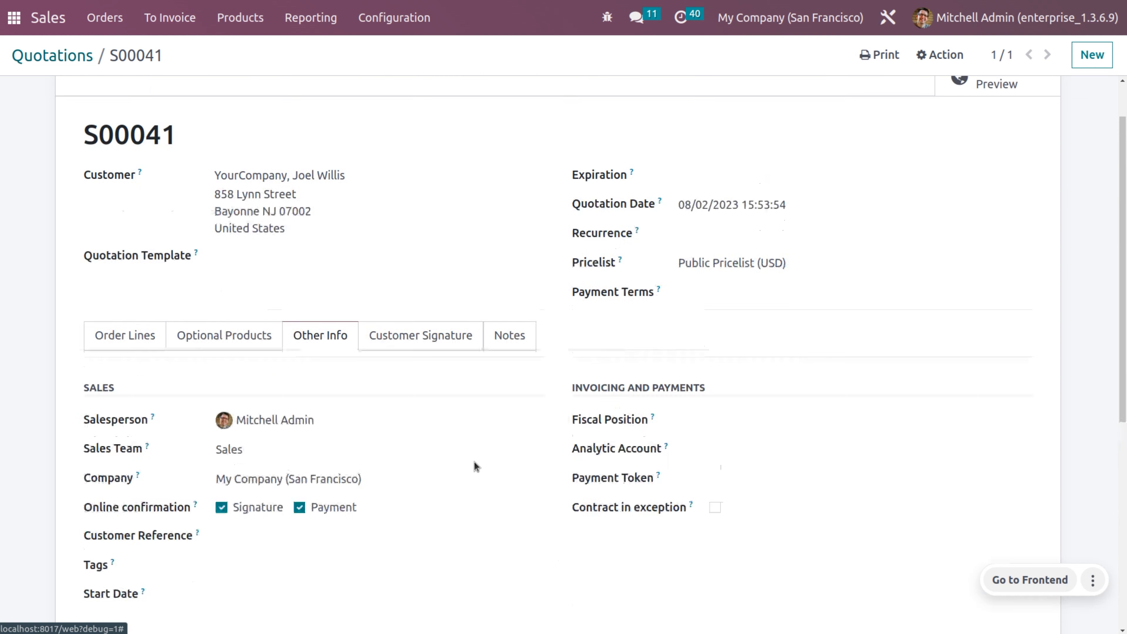
scroll(474, 461, down, 5)
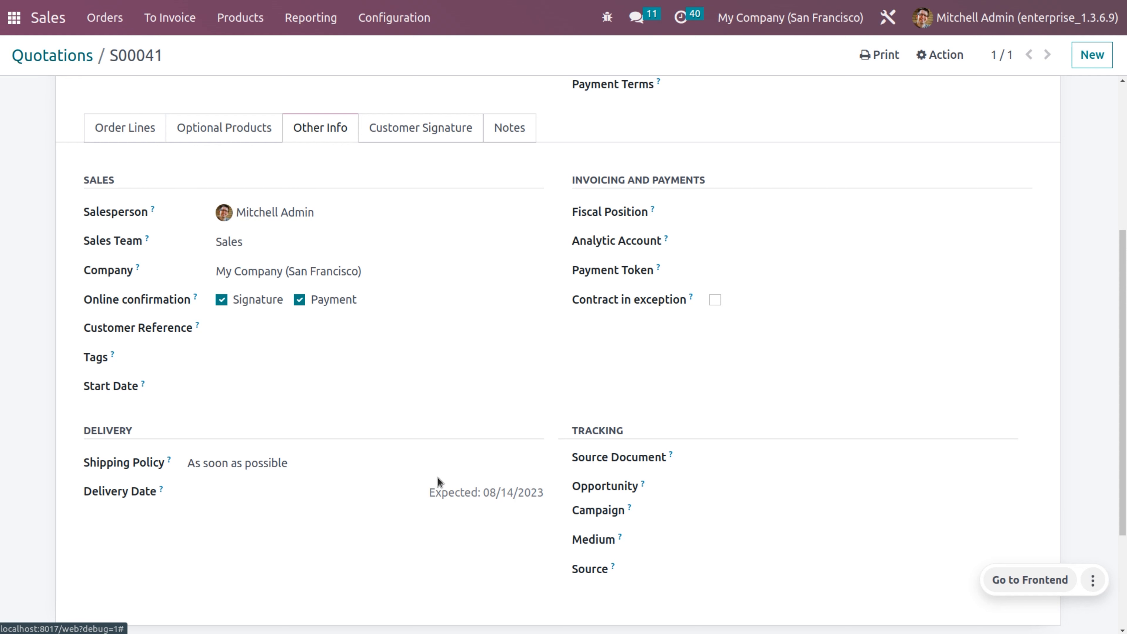
scroll(437, 478, up, 5)
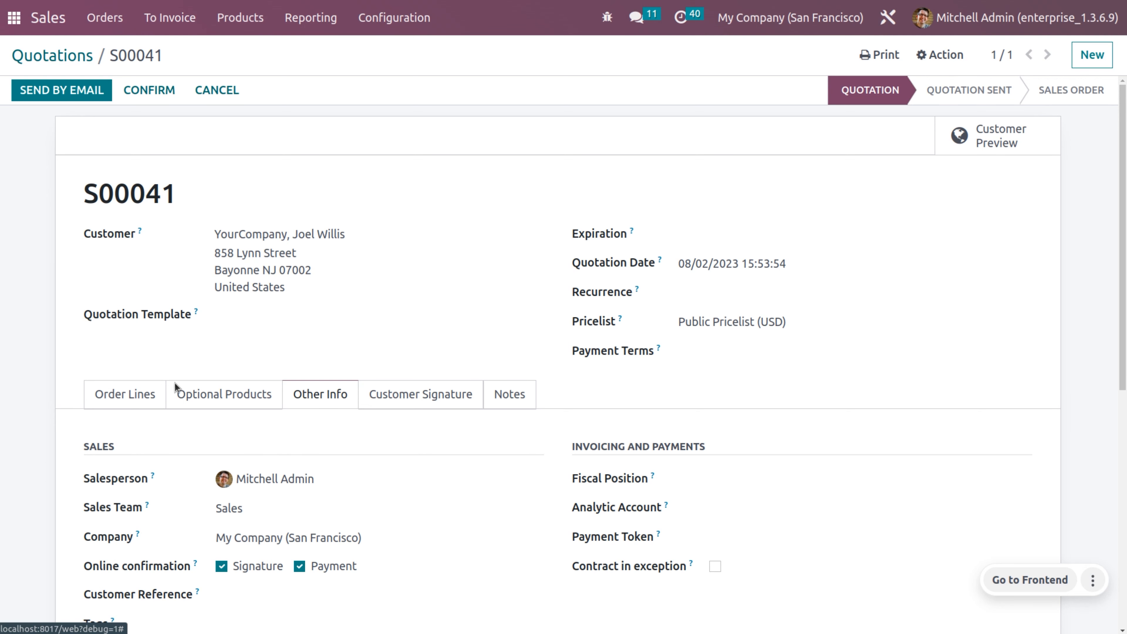
- Confirm the Lamp quotation as a sales order and open its linked manufacturing order
click(135, 393)
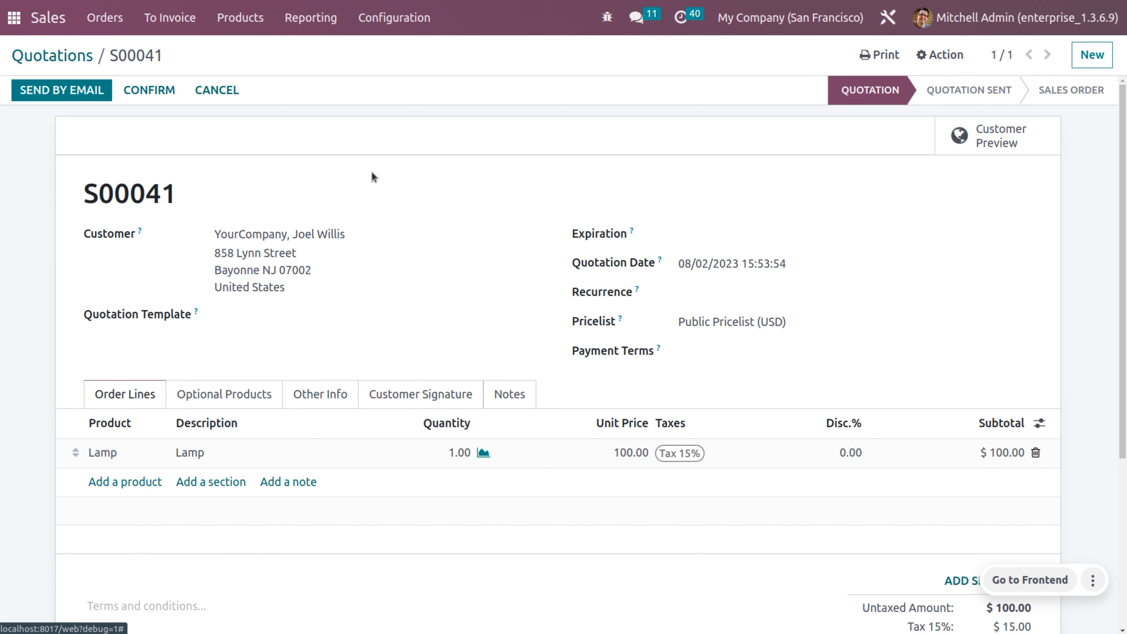
scroll(282, 144, down, 1)
click(150, 89)
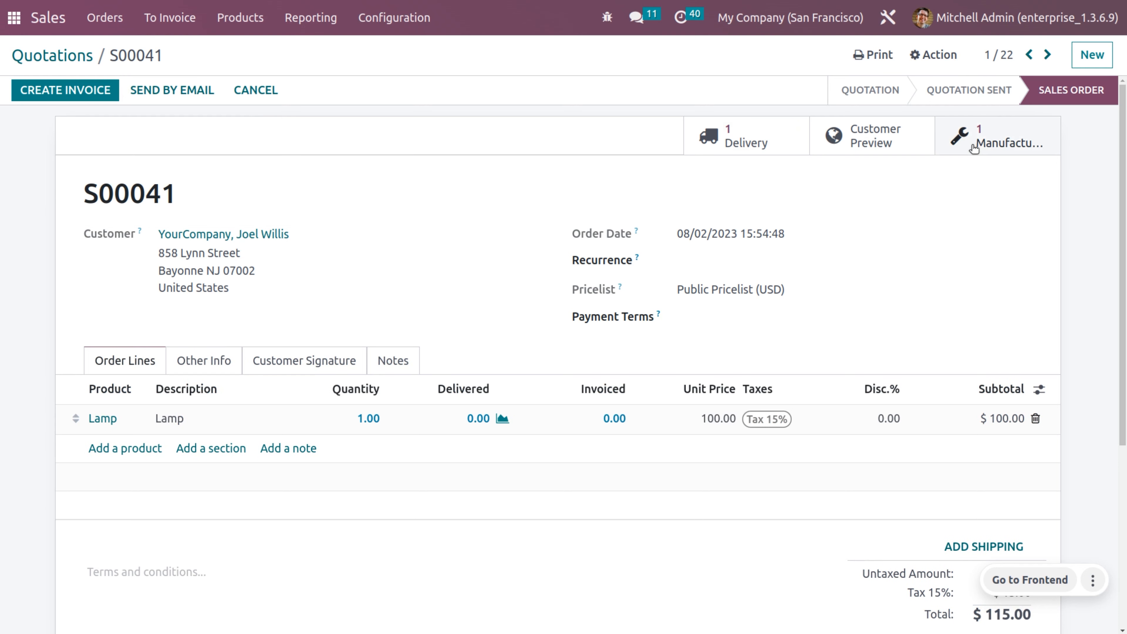
click(1001, 151)
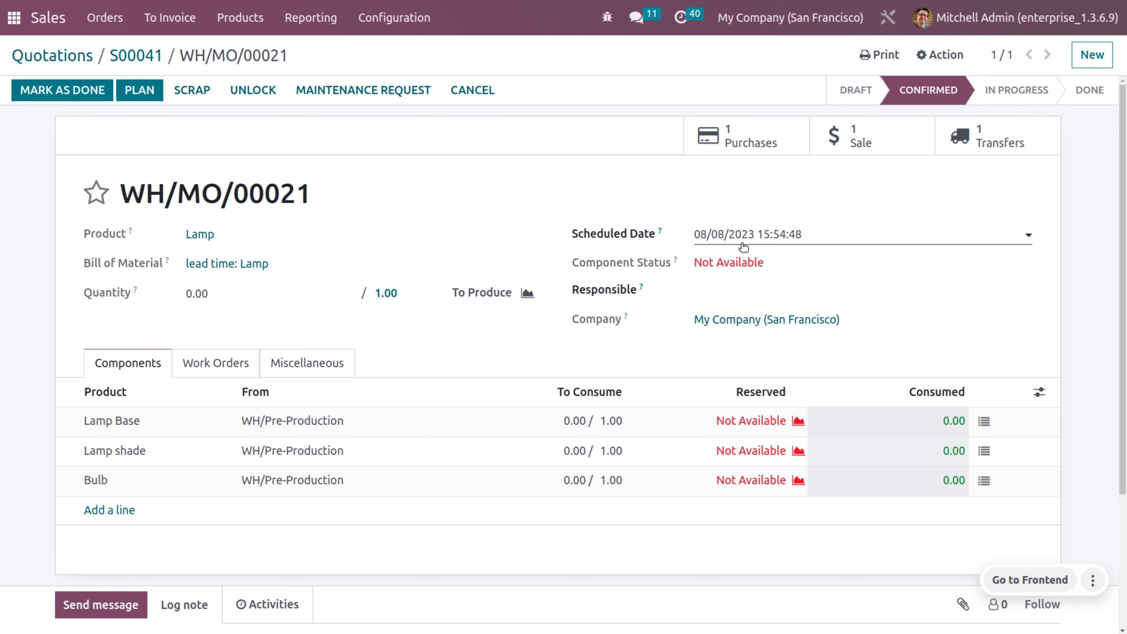
- Confirm the component purchase request linked to the manufacturing order, and return to that order to check component availability
click(749, 146)
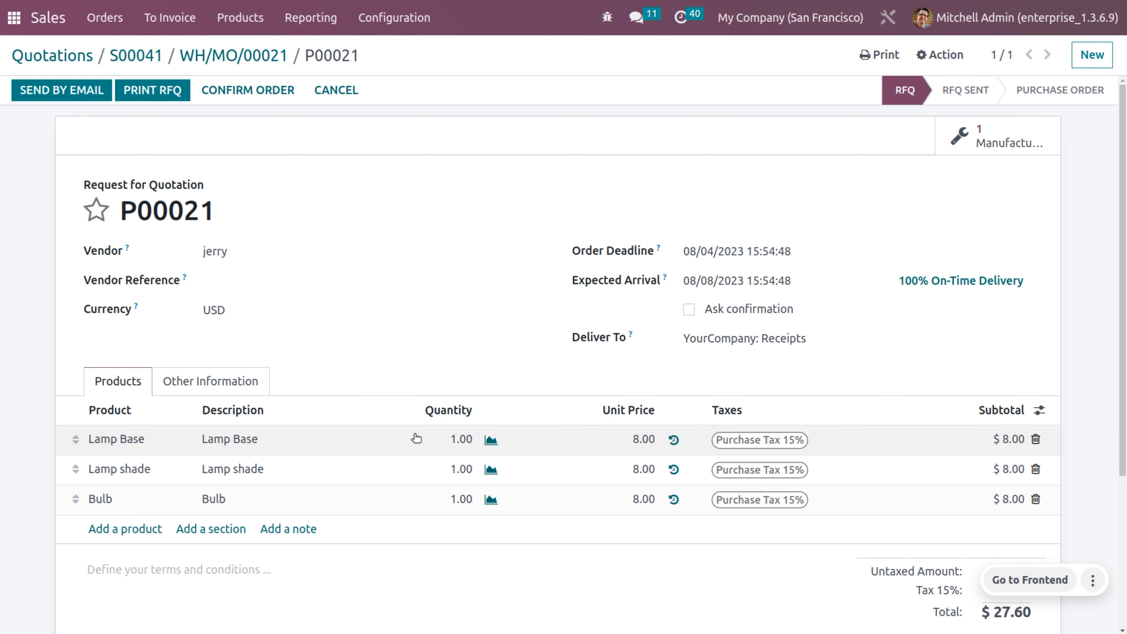
click(251, 99)
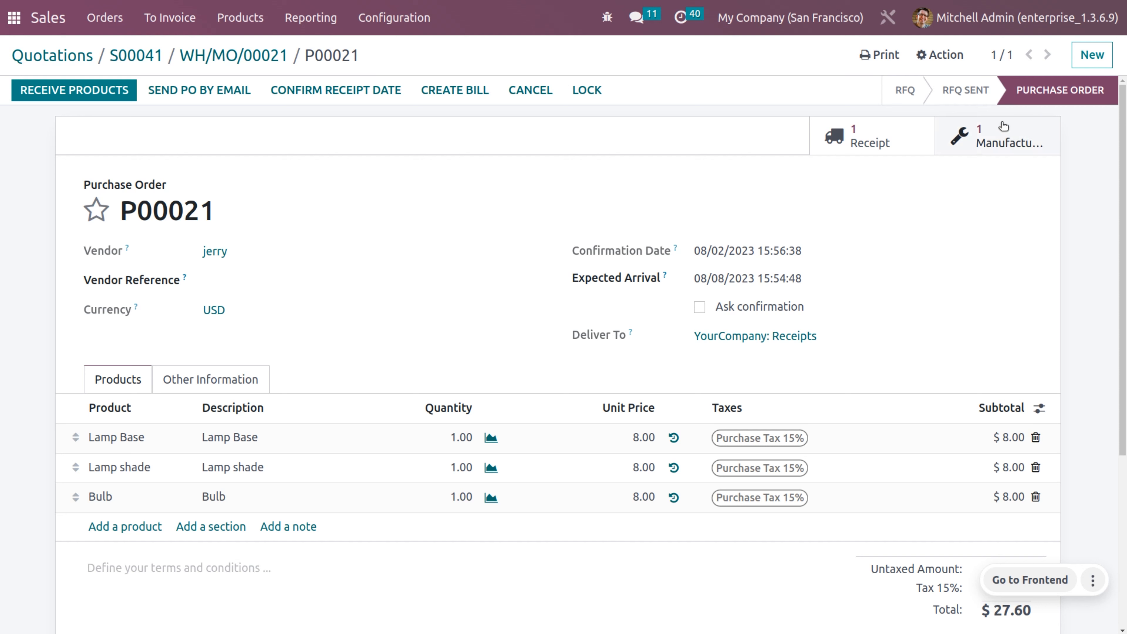
click(996, 142)
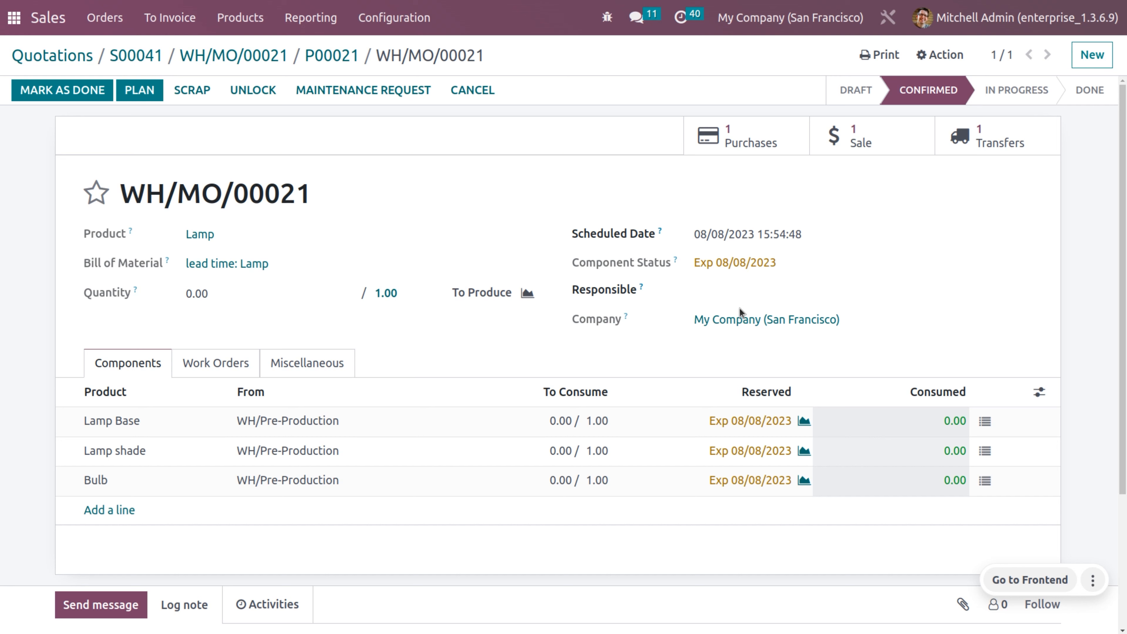
- Receive the Lamp Base, Lamp shade and Bulb from the linked purchase order, setting the done quantities to the demand and validating the receipt
click(749, 142)
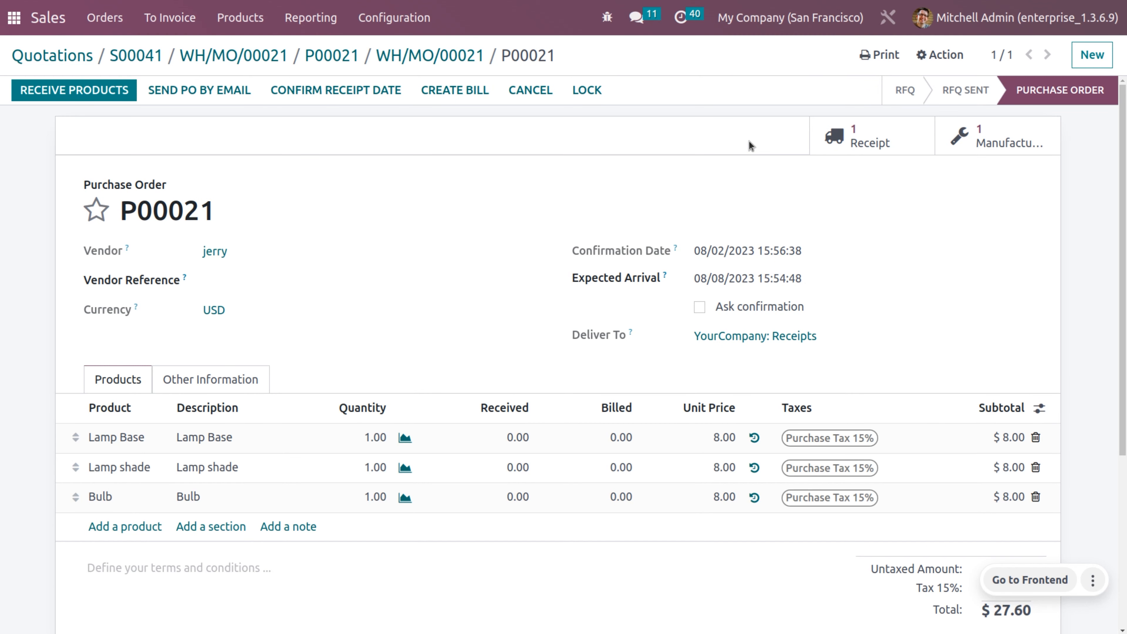
click(127, 92)
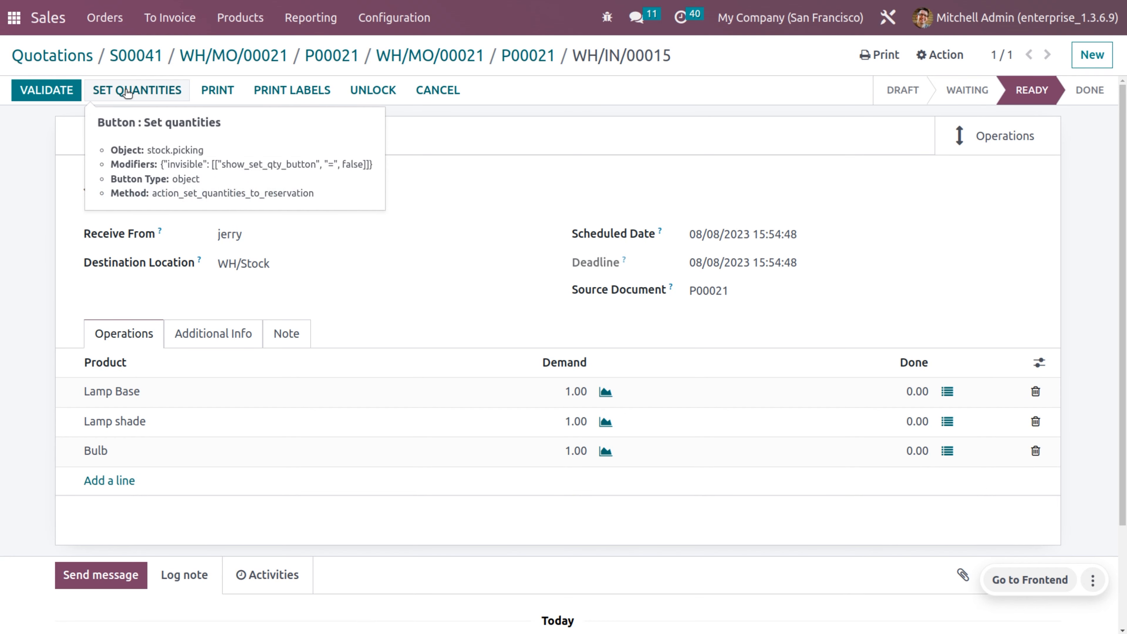
click(128, 91)
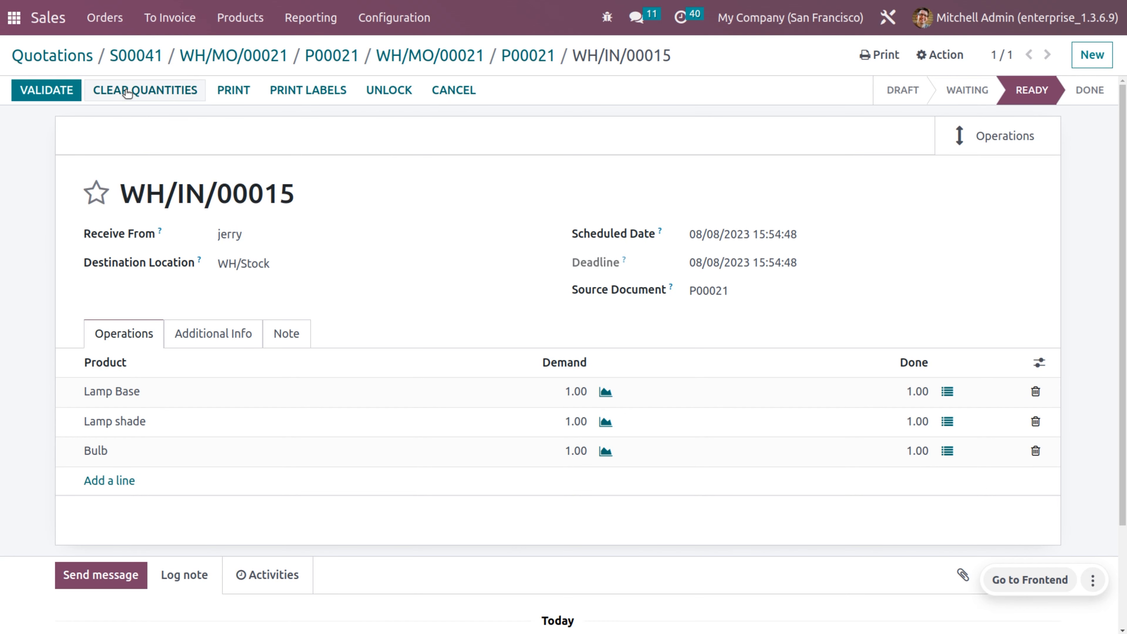
click(42, 89)
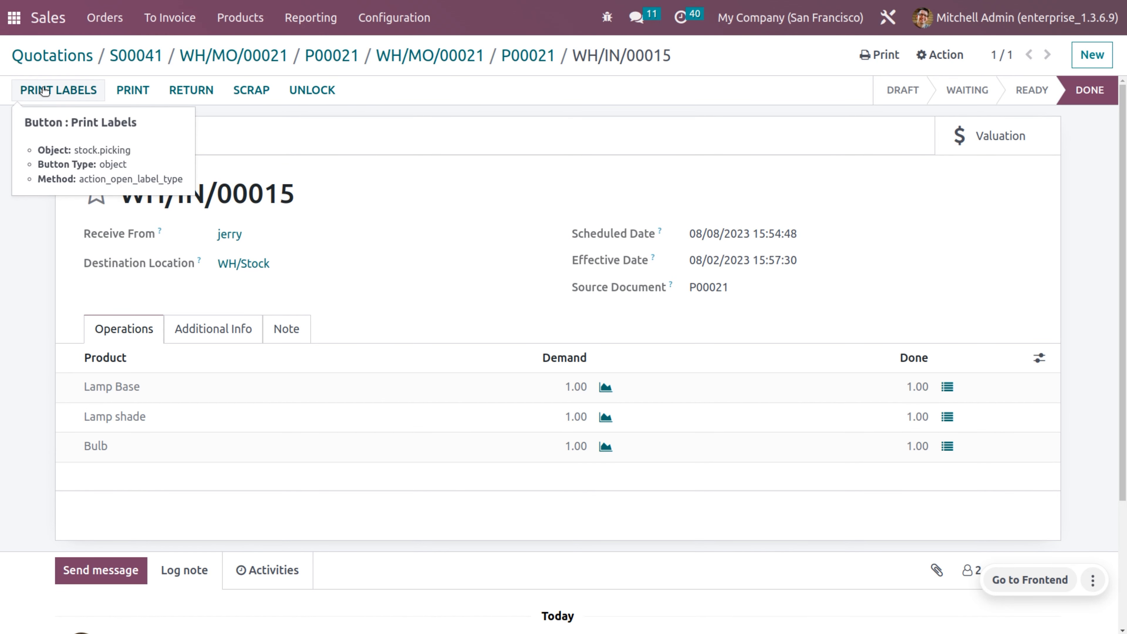
- Check component availability on the manufacturing order, and the on-hand quantities of the Lamp and its components in the product list
click(444, 61)
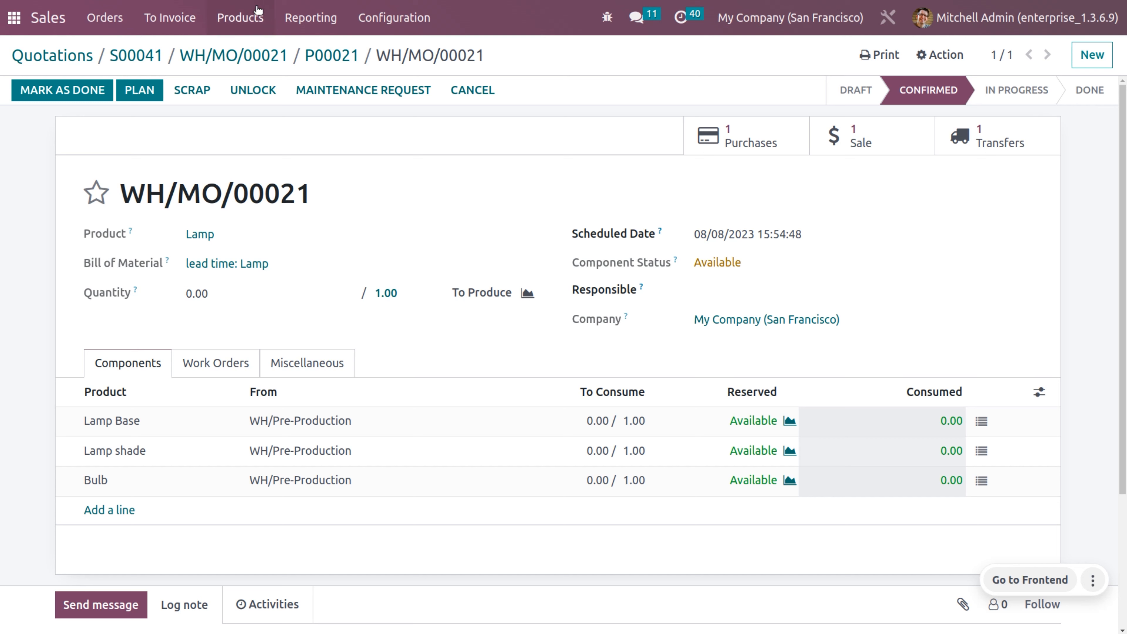
click(243, 16)
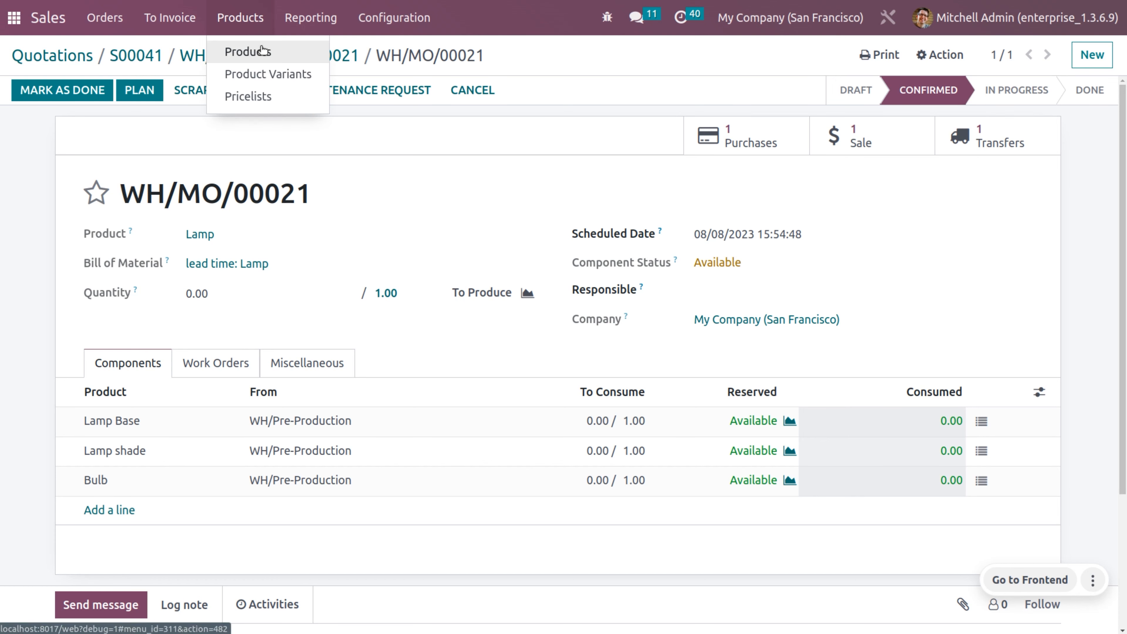
click(254, 51)
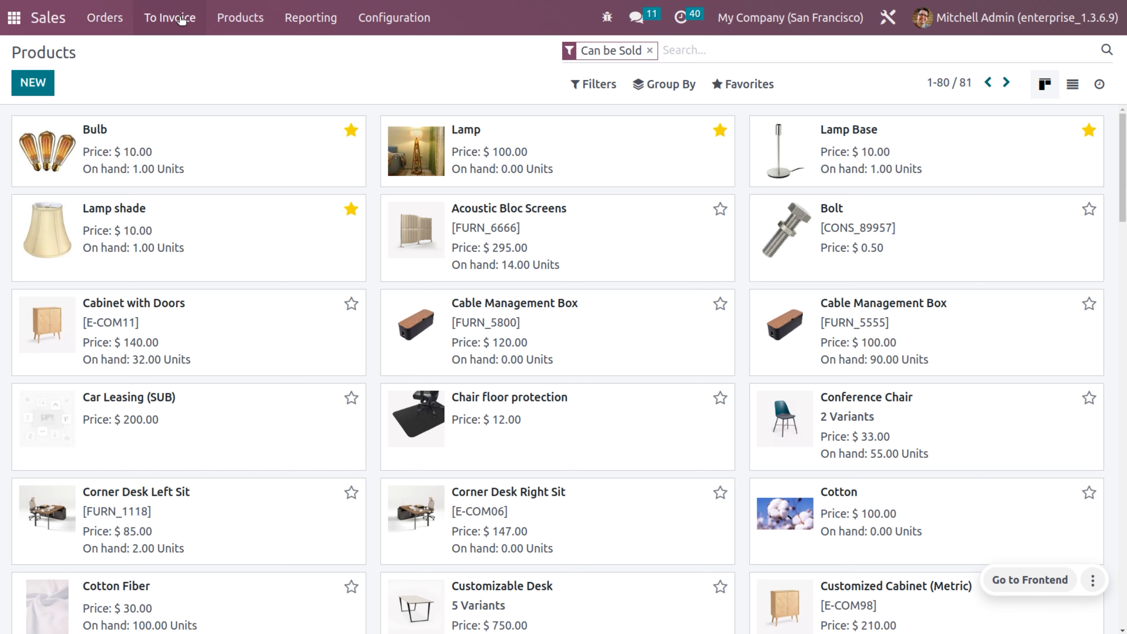
- Reopen the most recent Lamp sales order from the quotations list and open its linked manufacturing order
click(109, 19)
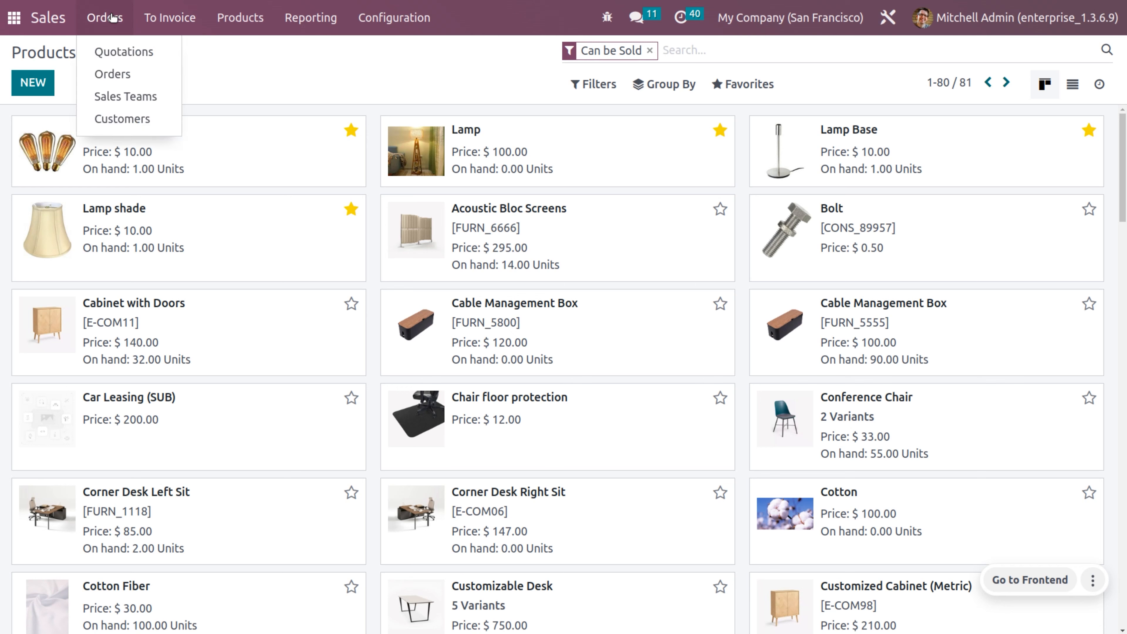
click(121, 51)
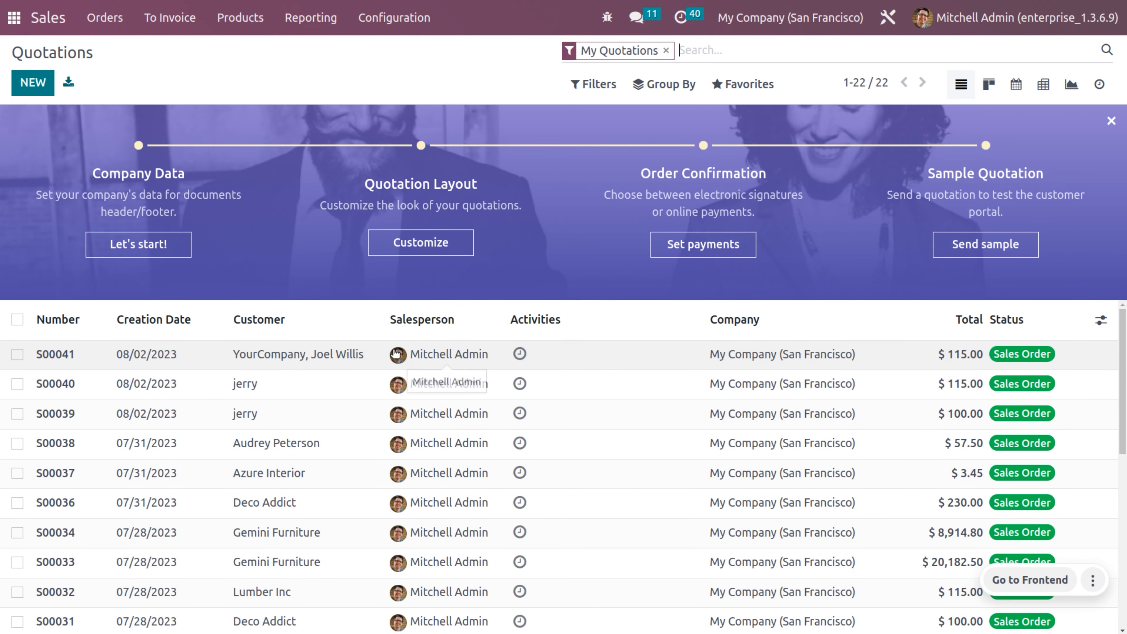
click(396, 354)
click(319, 353)
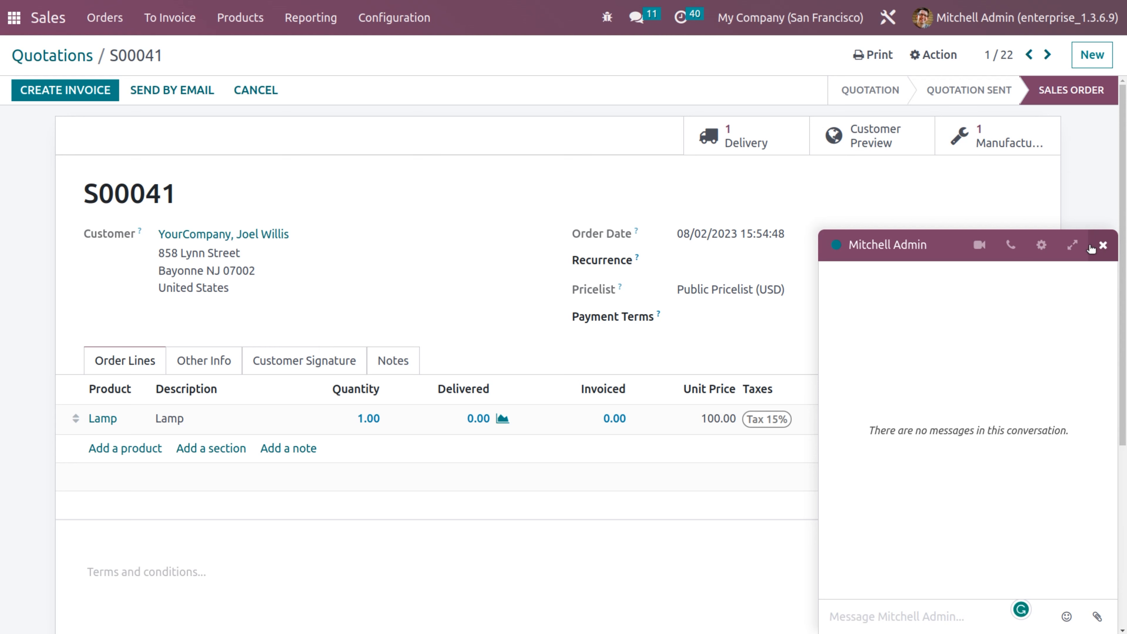
click(1102, 245)
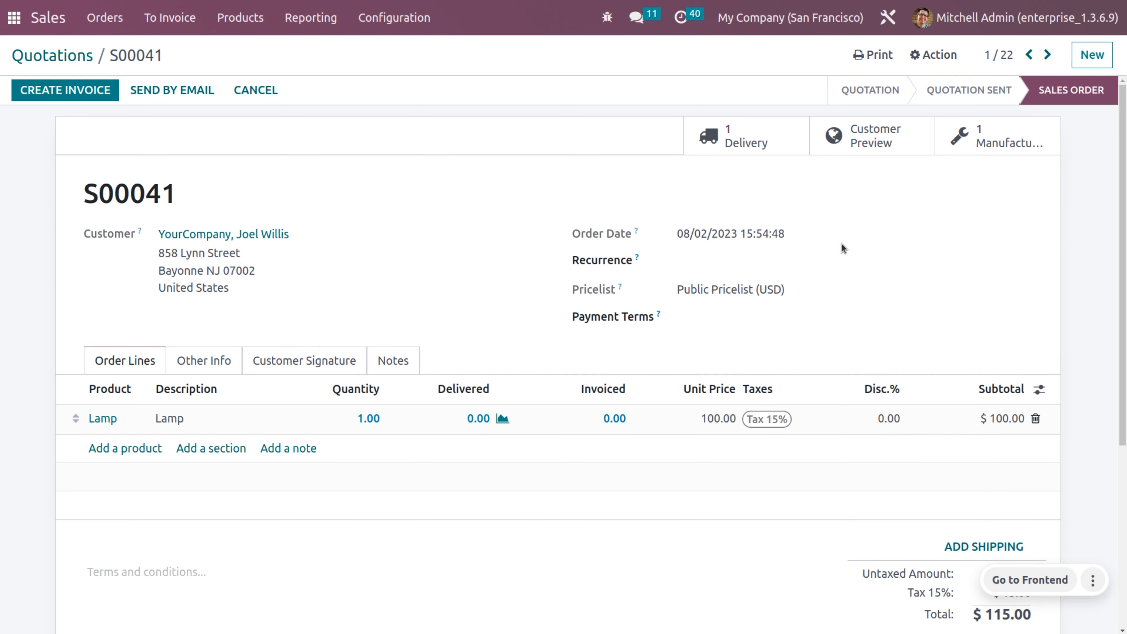
click(1027, 136)
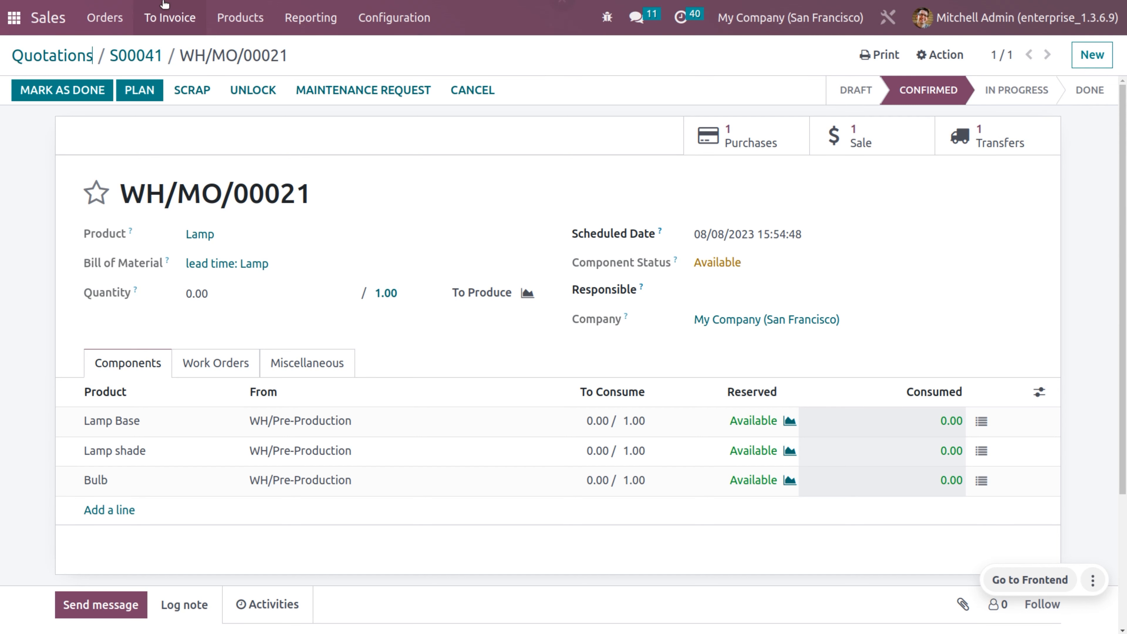
- Produce the Lamp by planning its manufacturing order, starting and finishing the Assembly work order, and marking the order as done
click(141, 91)
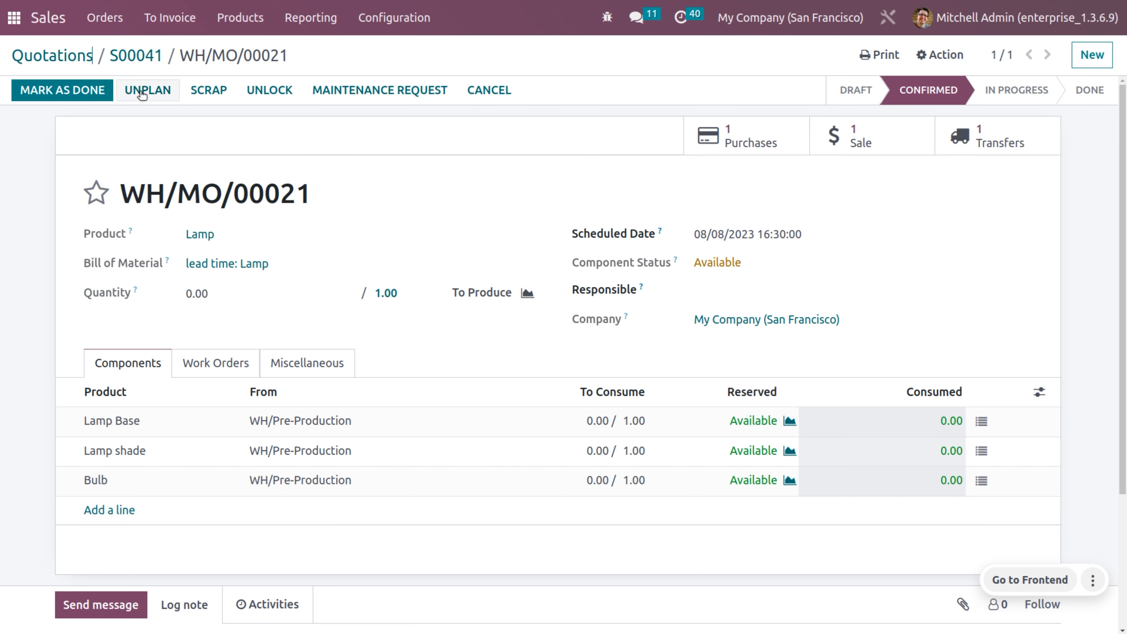
click(245, 374)
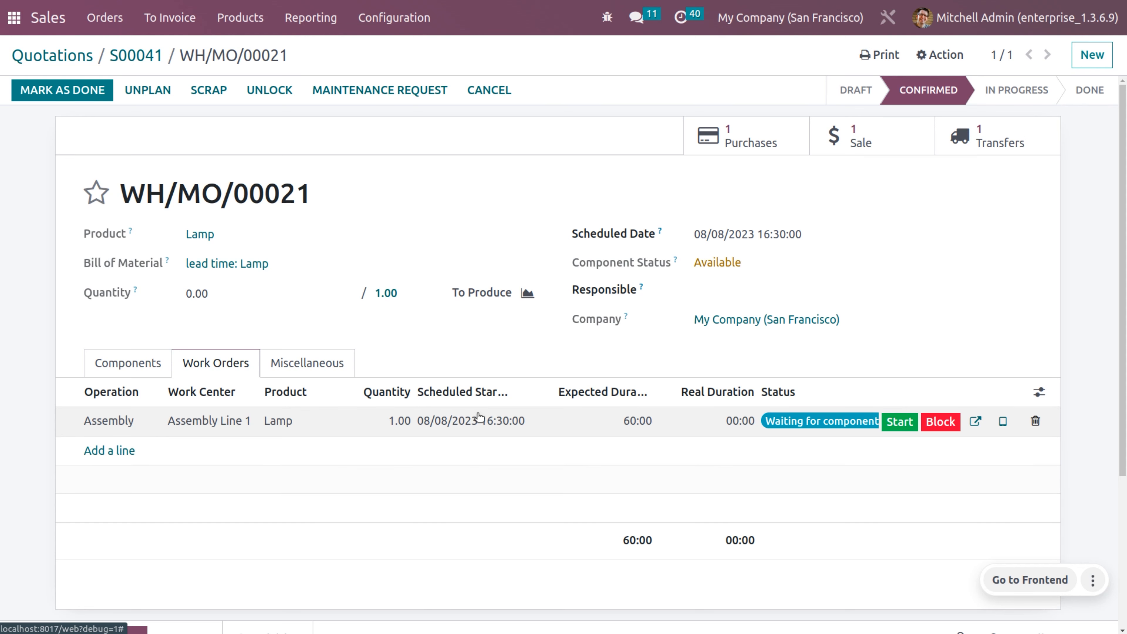
click(899, 424)
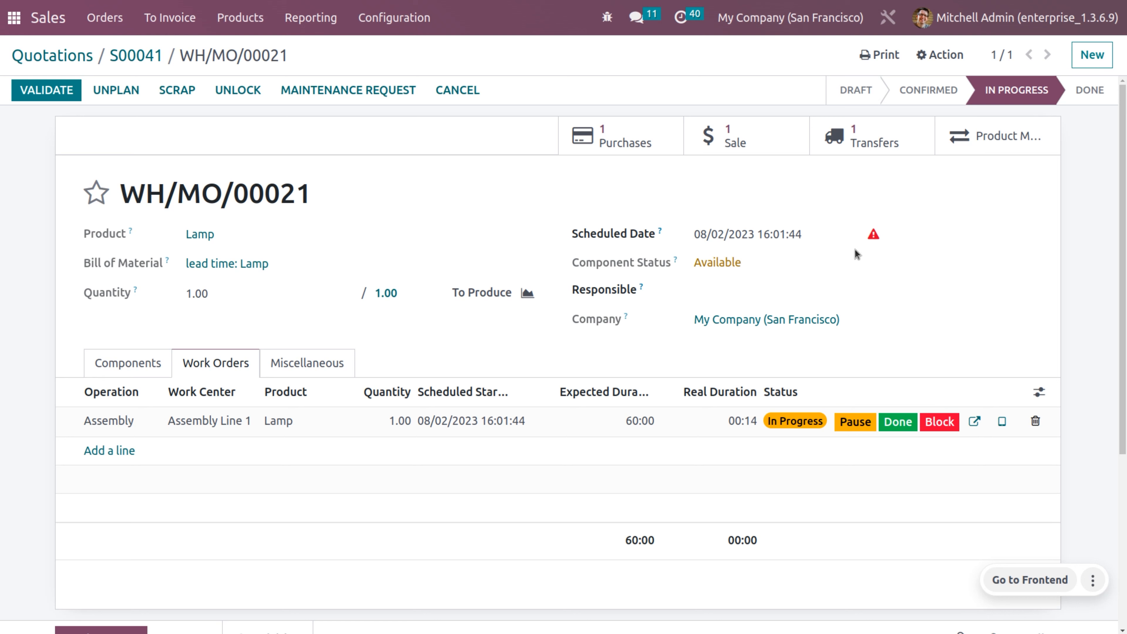
click(889, 426)
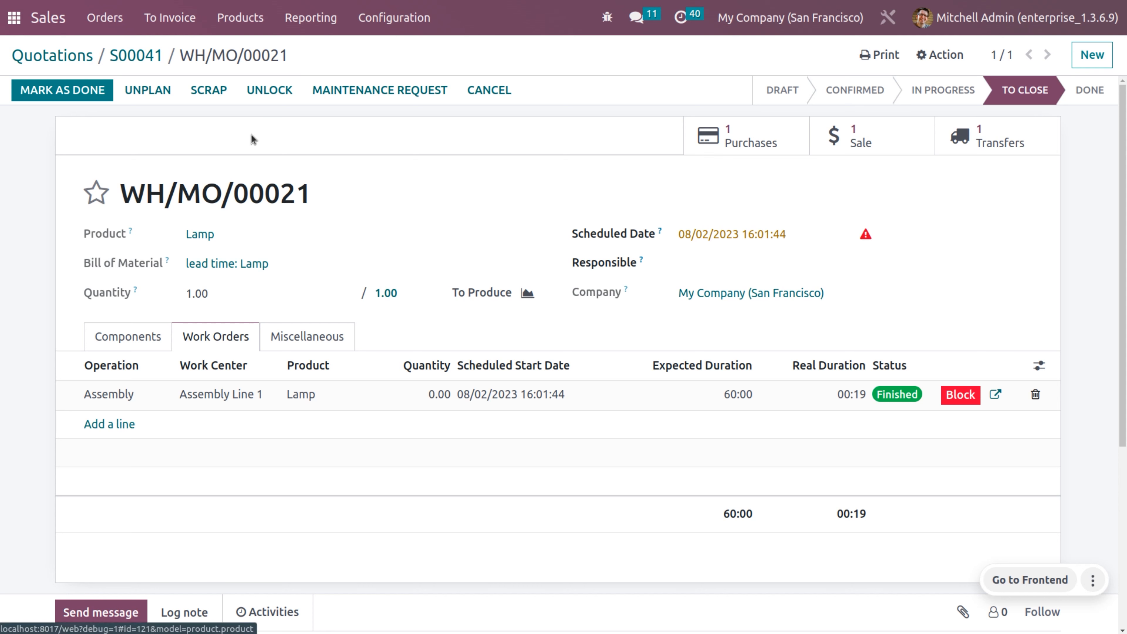
click(83, 91)
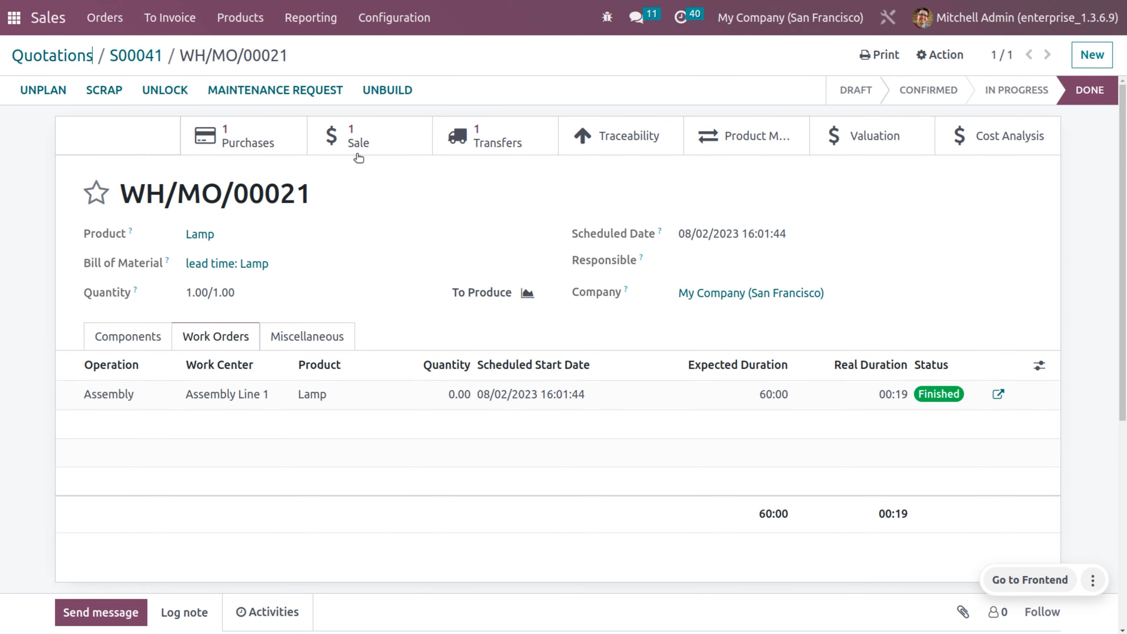
- Deliver the Lamp from the sales order's linked delivery, setting the done quantity to the demand and validating the transfer
click(151, 65)
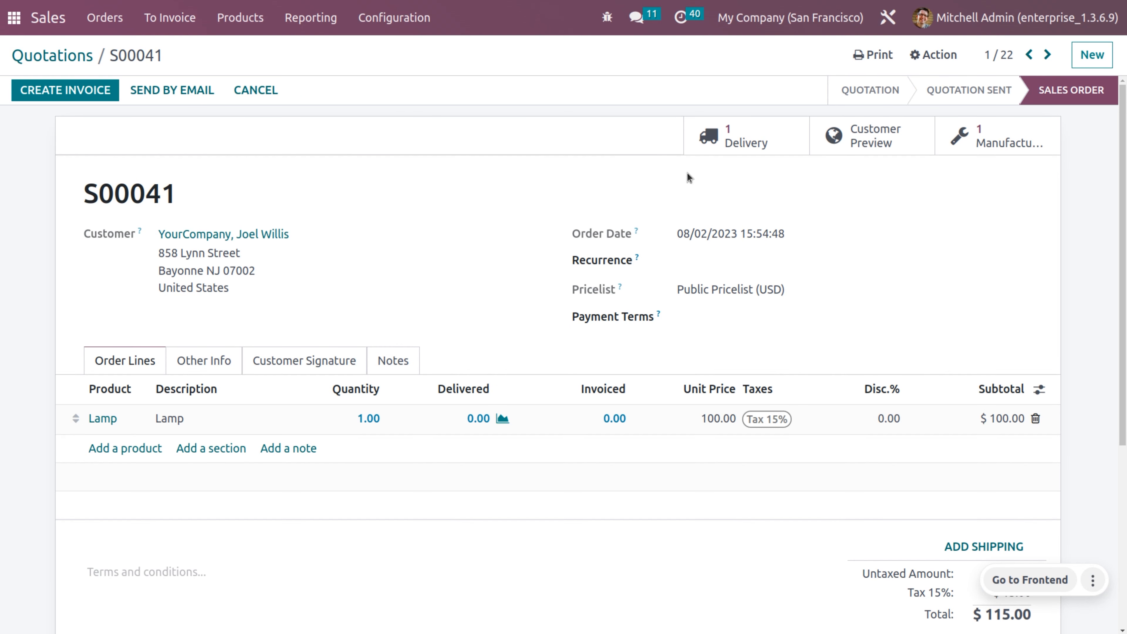
click(763, 145)
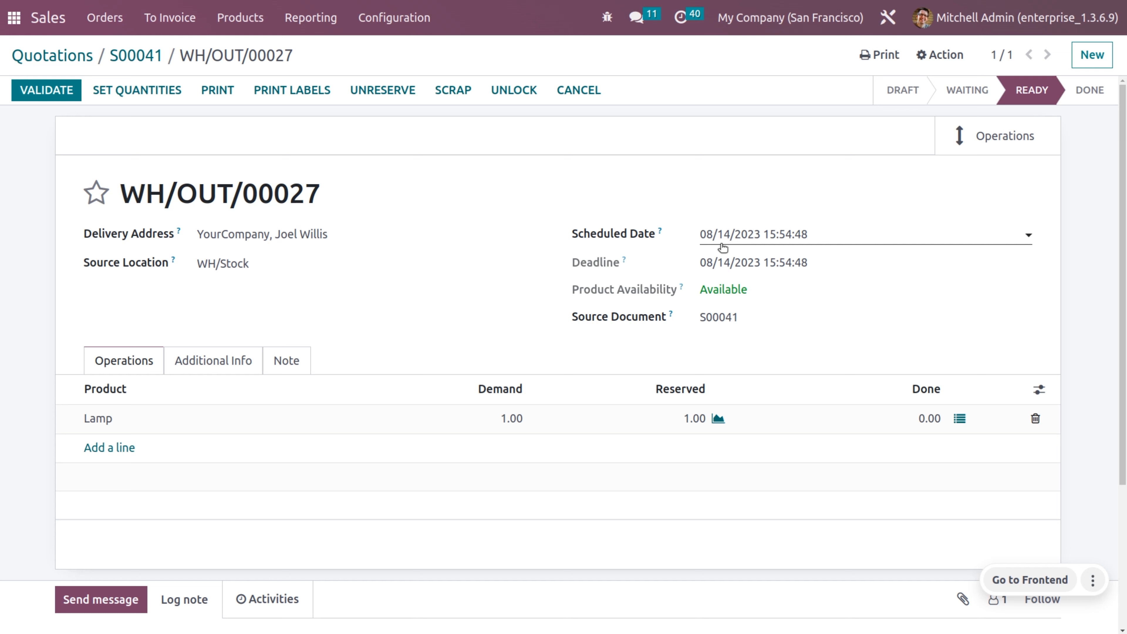
click(154, 90)
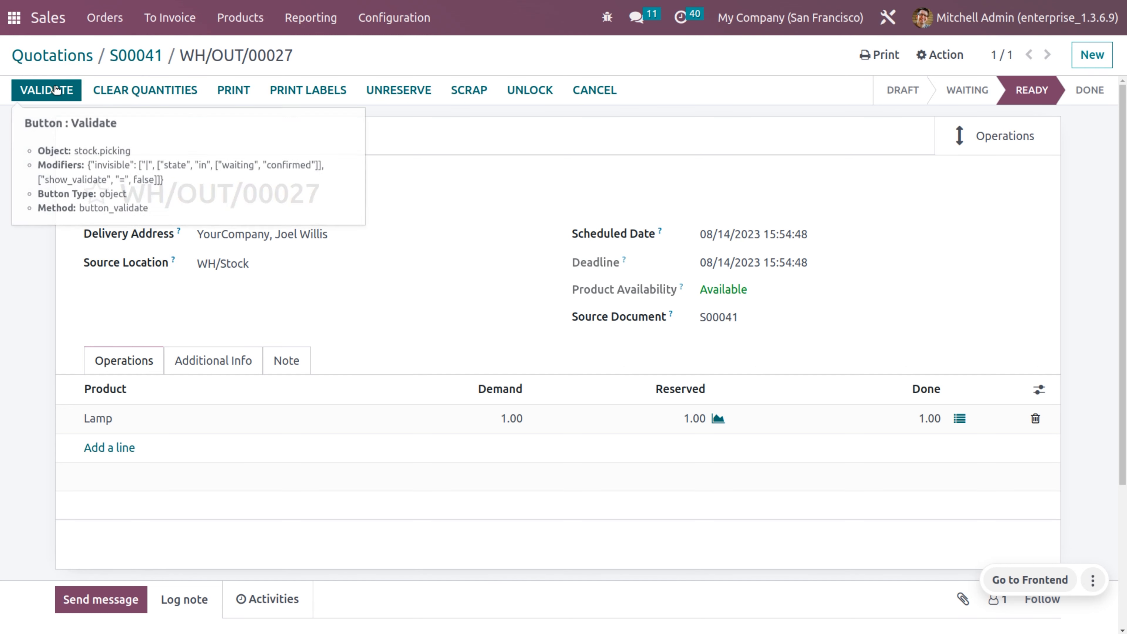
click(54, 89)
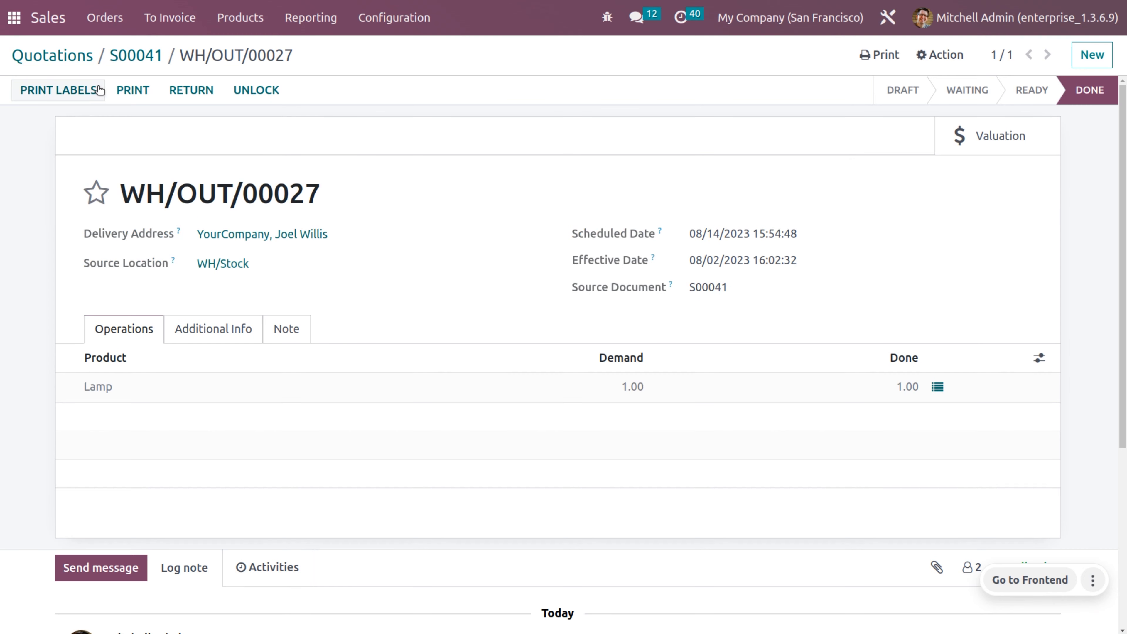